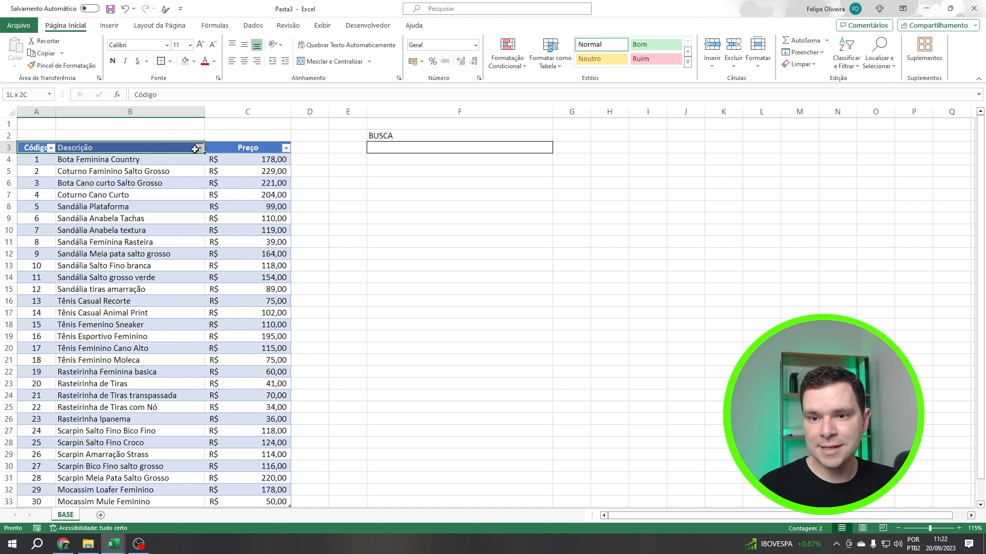
Step: Copy the product table's header row and place the Código, Descrição and Preço headings in E5:G5, beneath the BUSCA cell
{"action": "key", "text": "ctrl+c"}
{"action": "left_click", "coordinate": [394, 170]}
{"action": "key", "text": "ctrl+v"}
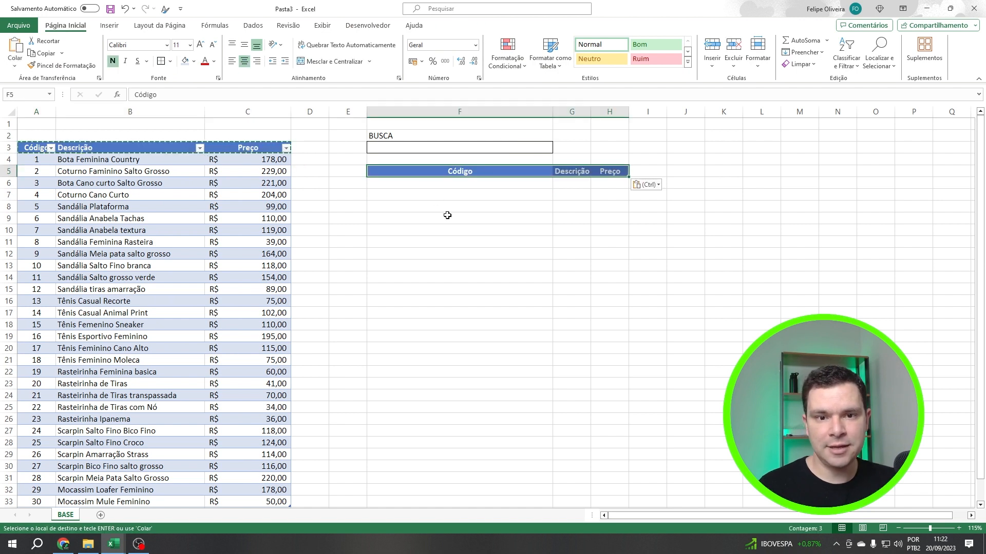
{"action": "key", "text": "ctrl"}
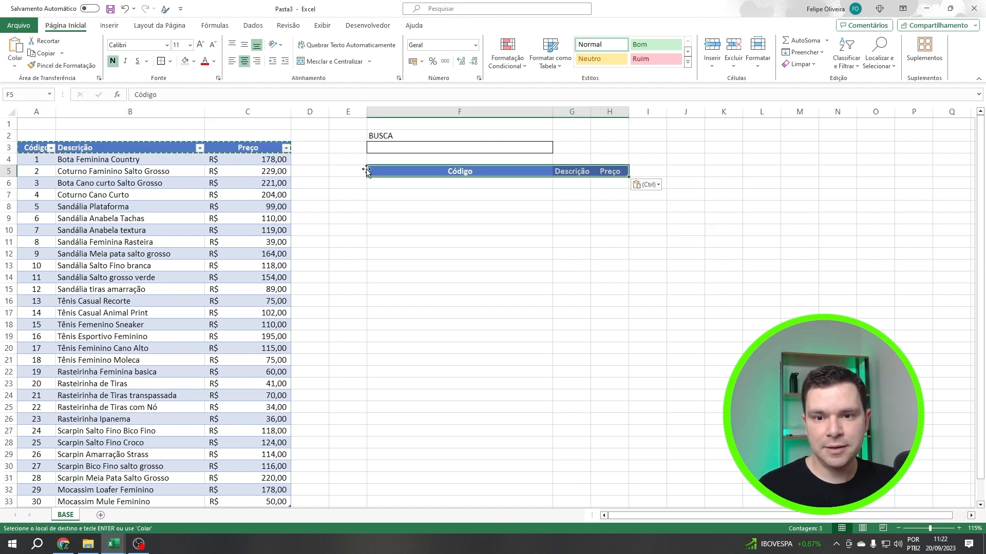
{"action": "left_click_drag", "start_coordinate": [369, 170], "coordinate": [582, 366]}
{"action": "left_click", "coordinate": [513, 289]}
{"action": "left_click", "coordinate": [197, 204]}
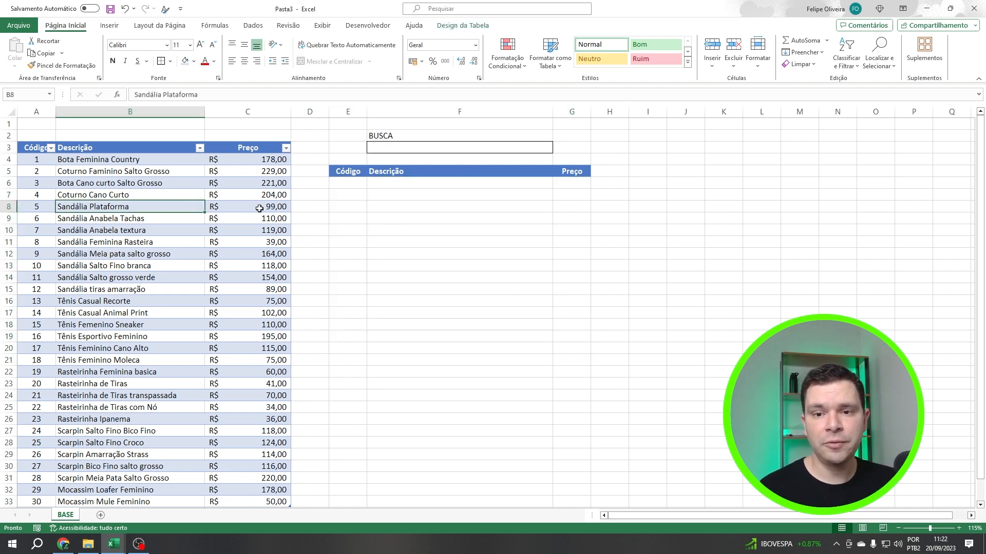
{"action": "left_click", "coordinate": [354, 162]}
{"action": "left_click_drag", "start_coordinate": [355, 163], "coordinate": [567, 291]}
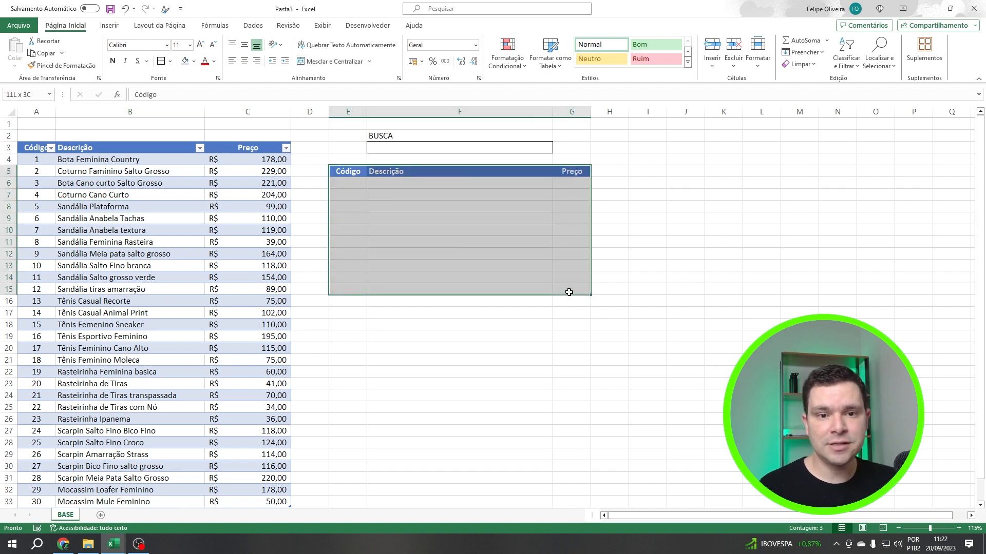
Step: Start a FILTRO formula in E6 with Tabela1 as the array, ready for its include argument
{"action": "left_click", "coordinate": [351, 185]}
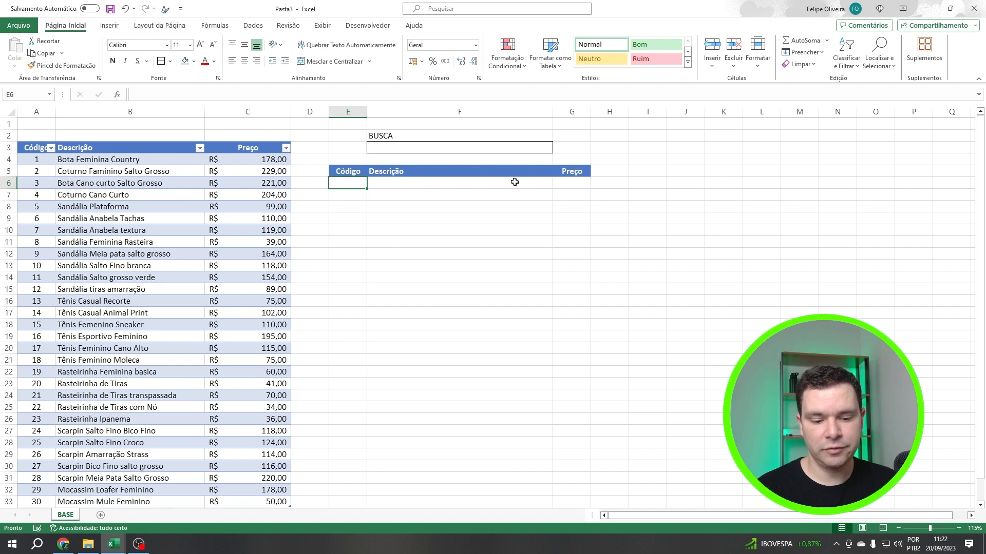
{"action": "type", "text": "=FILTRO("}
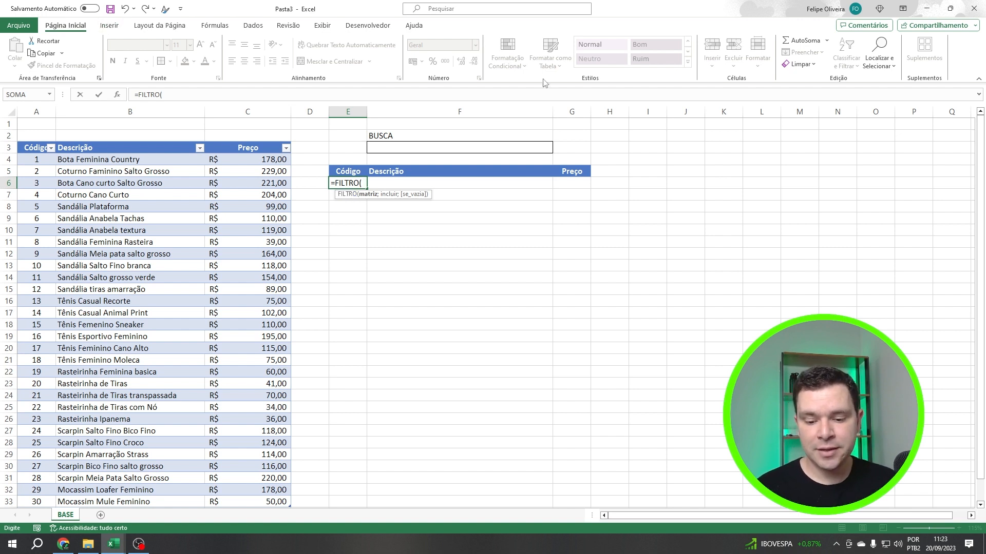
{"action": "type", "text": "TAB"}
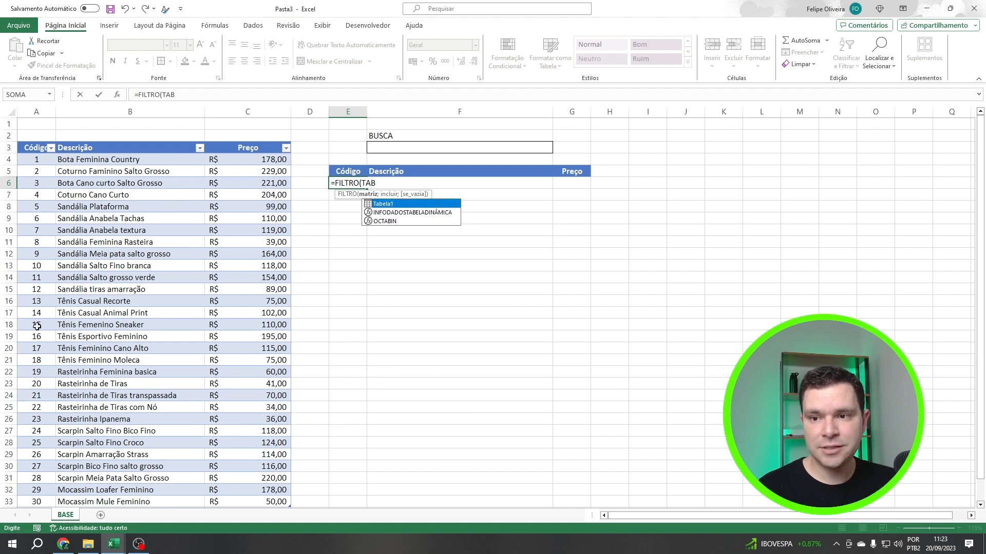
{"action": "double_click", "coordinate": [385, 205]}
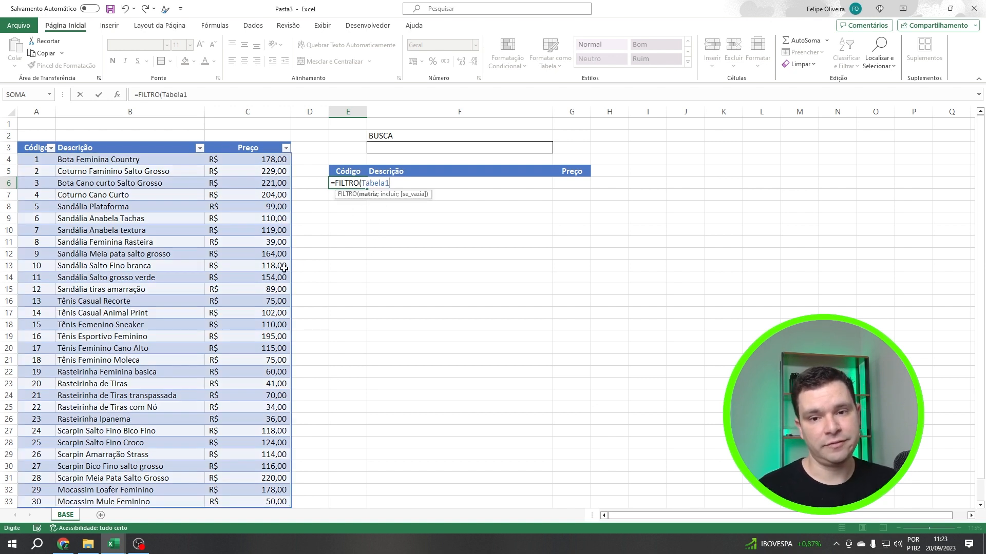
{"action": "type", "text": ";"}
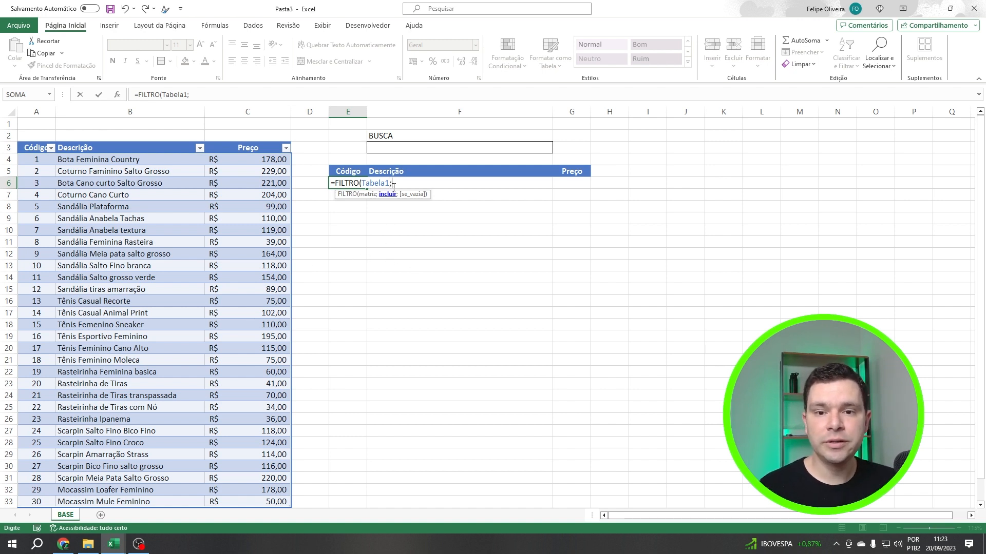
{"action": "left_click", "coordinate": [410, 183]}
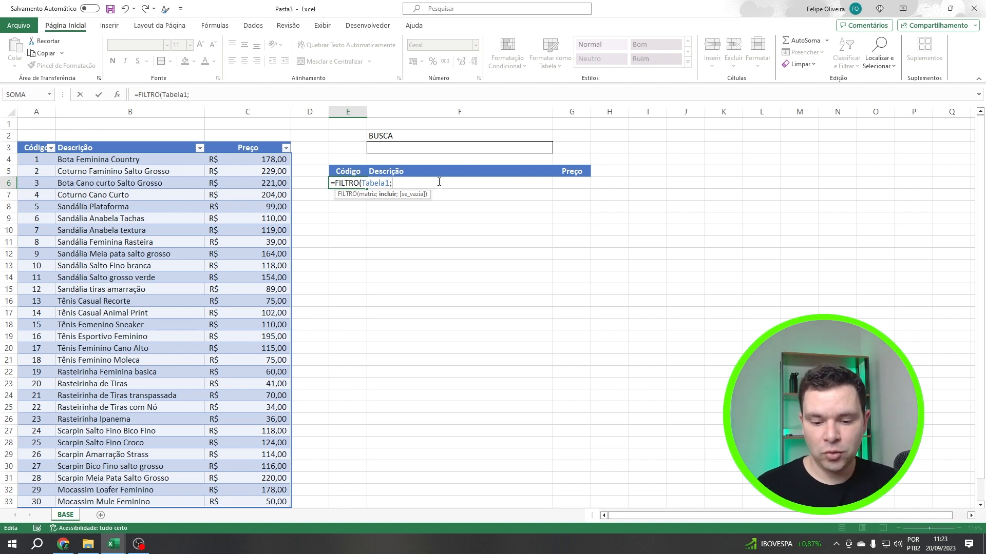
Step: Begin the include condition with ESQUERDA, using Tabela1[Descrição] as its text argument
{"action": "type", "text": "ESQUERDA("}
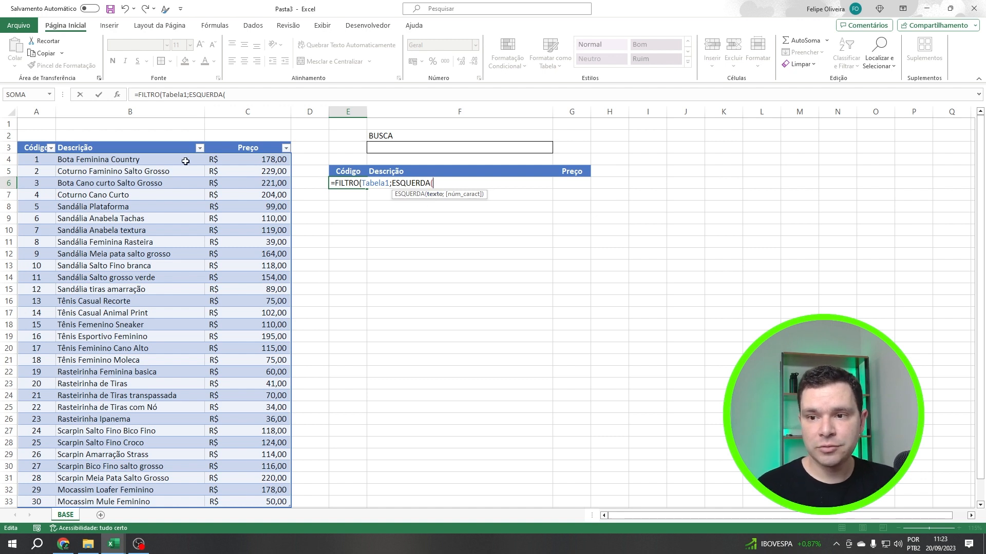
{"action": "type", "text": "Ta"}
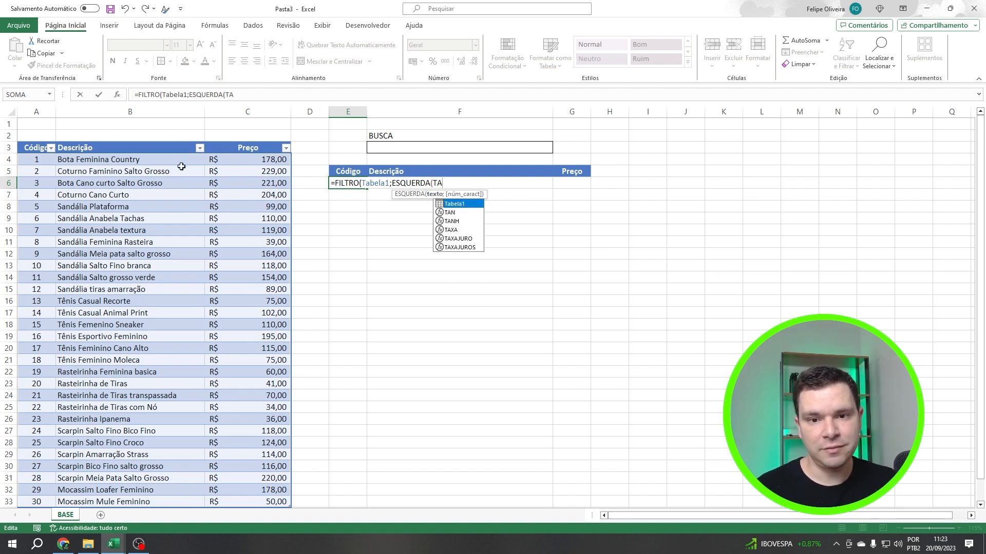
{"action": "key", "text": "Tab"}
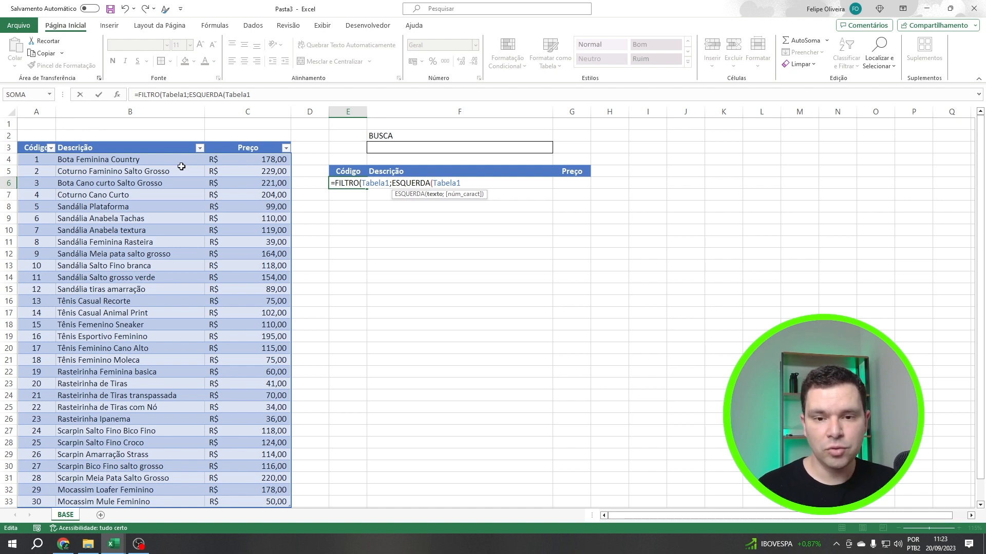
{"action": "type", "text": "["}
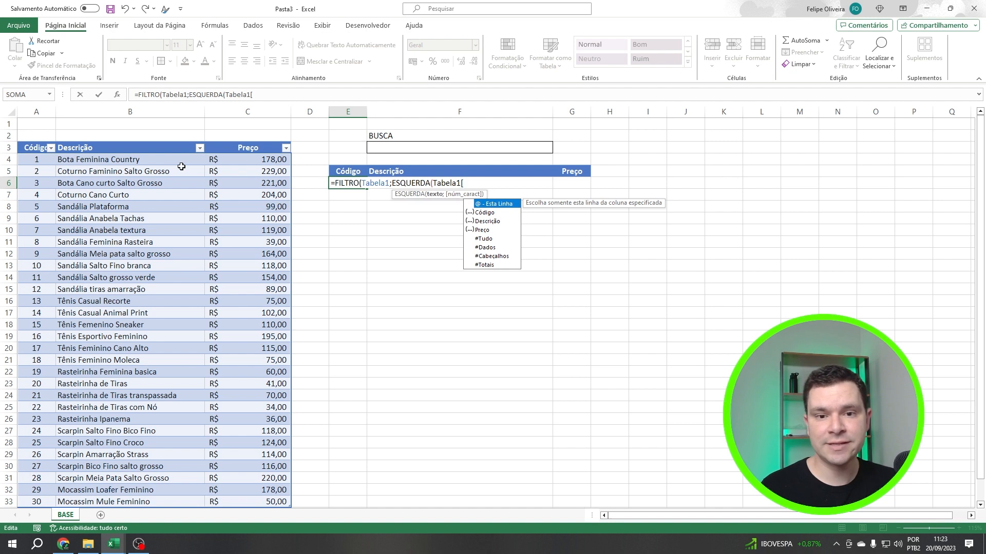
{"action": "double_click", "coordinate": [472, 222]}
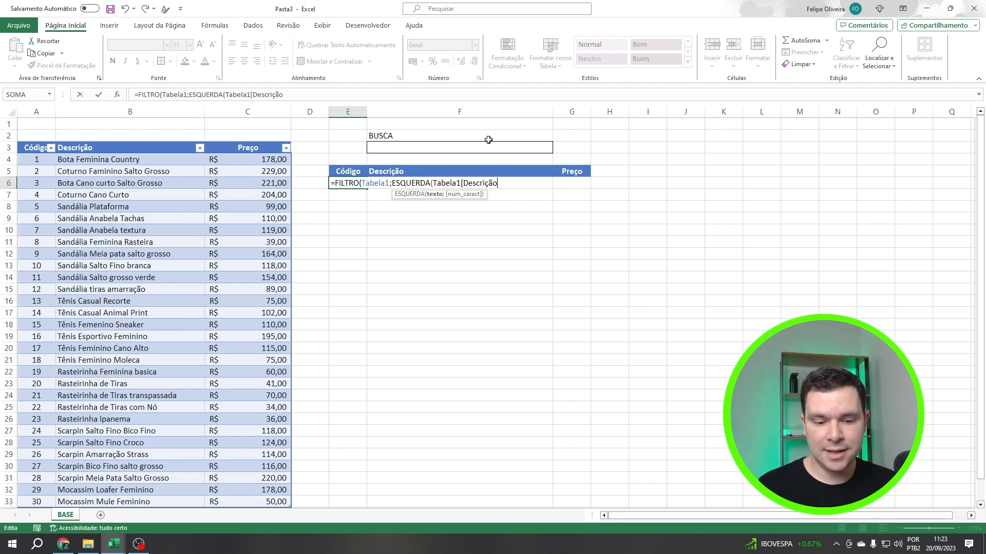
{"action": "type", "text": "]"}
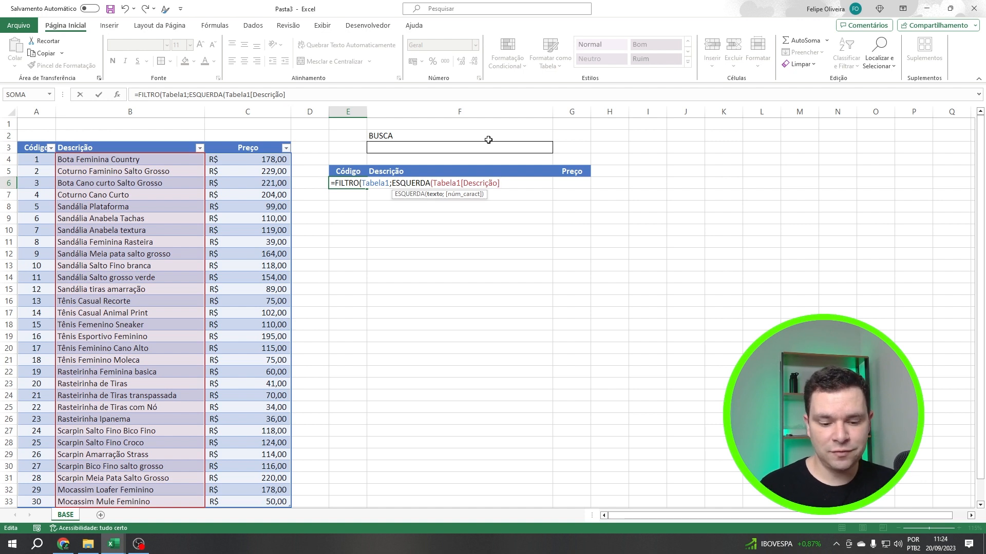
{"action": "type", "text": ";"}
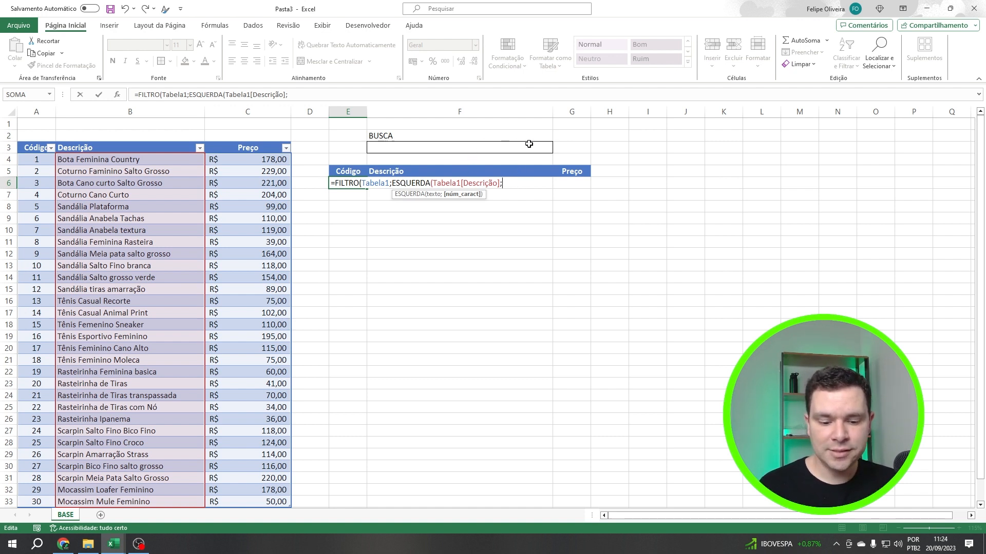
Step: Set ESQUERDA's character count to NÚM.CARACT(F3) and compare the extracted text with F3
{"action": "type", "text": "NÚM"}
{"action": "key", "text": "Tab"}
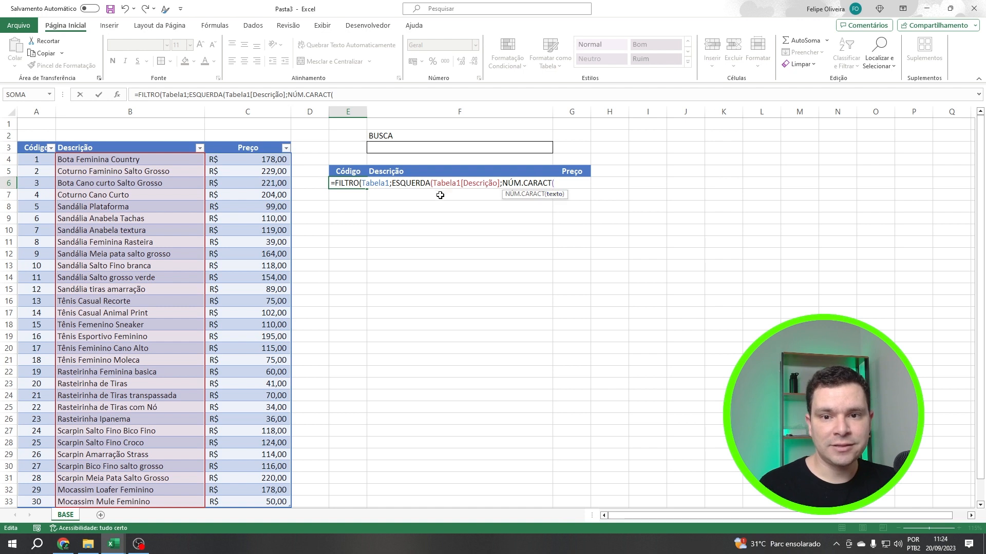
{"action": "left_click", "coordinate": [381, 144]}
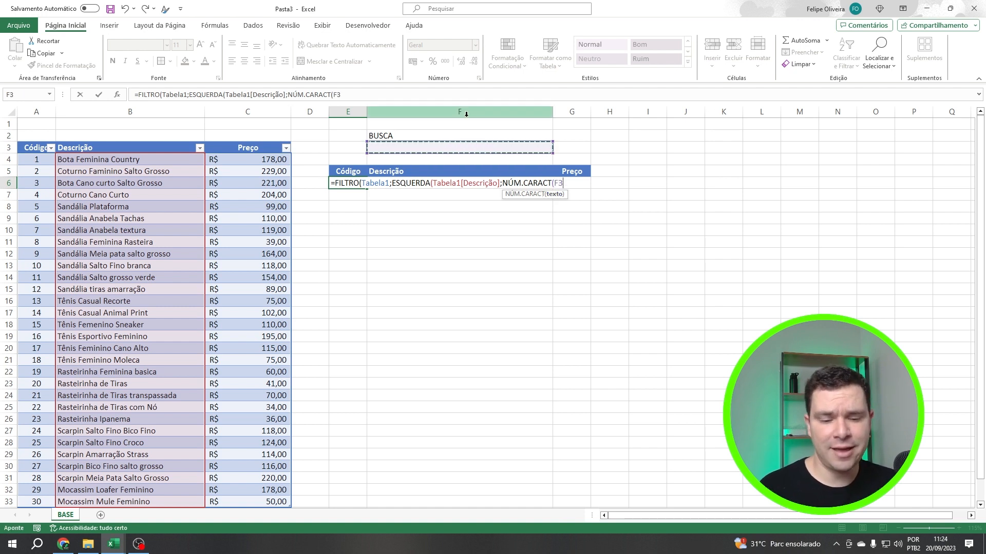
{"action": "type", "text": "0"}
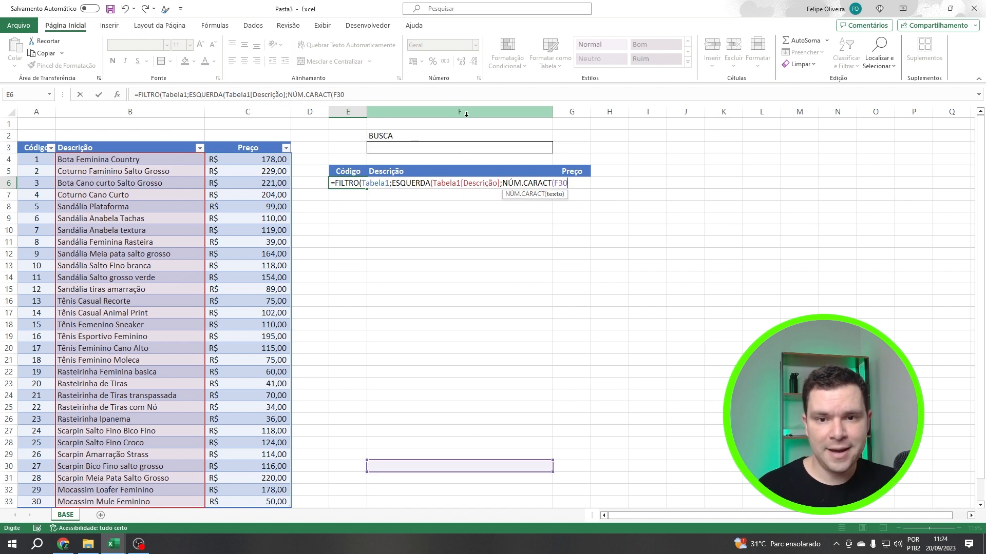
{"action": "key", "text": "BackSpace"}
{"action": "type", "text": ")"}
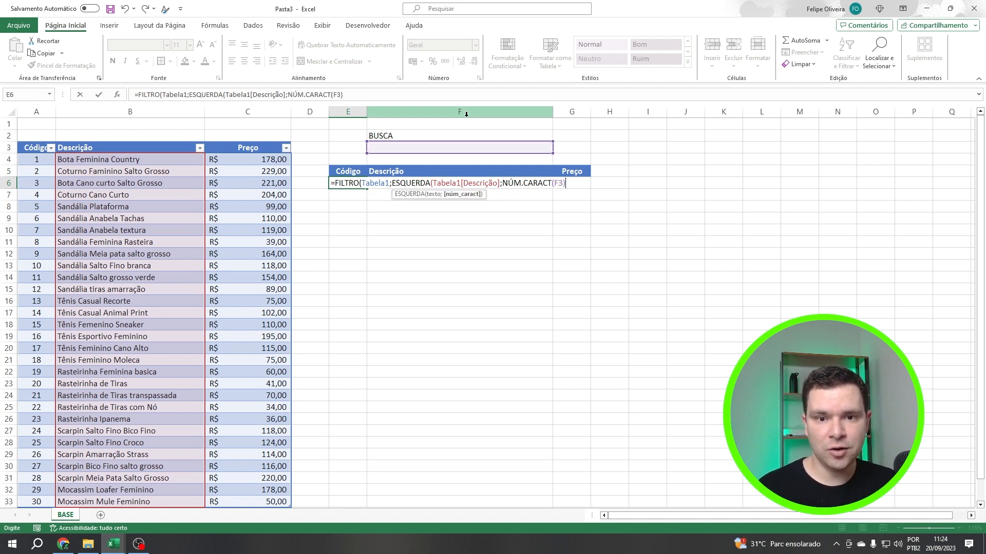
{"action": "type", "text": ")="}
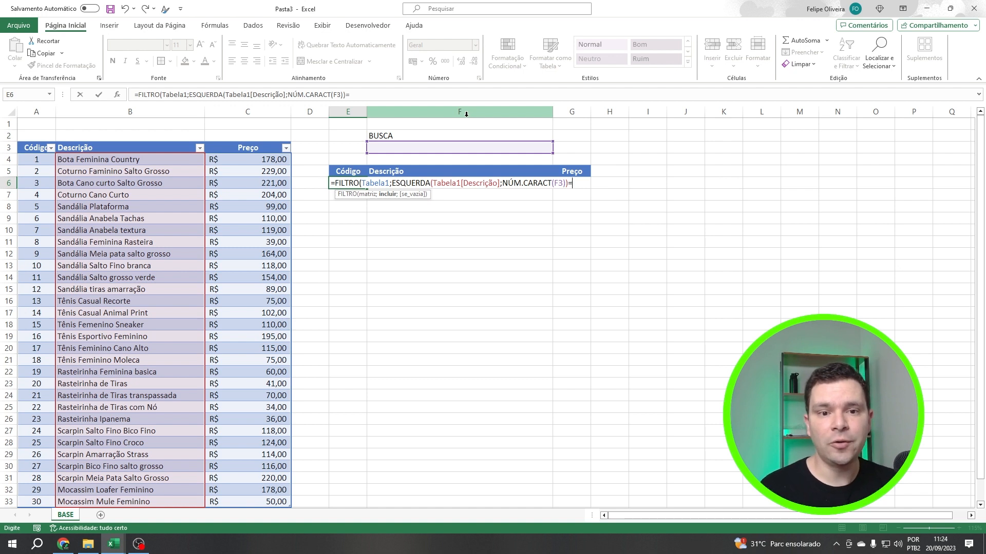
{"action": "left_click", "coordinate": [421, 150]}
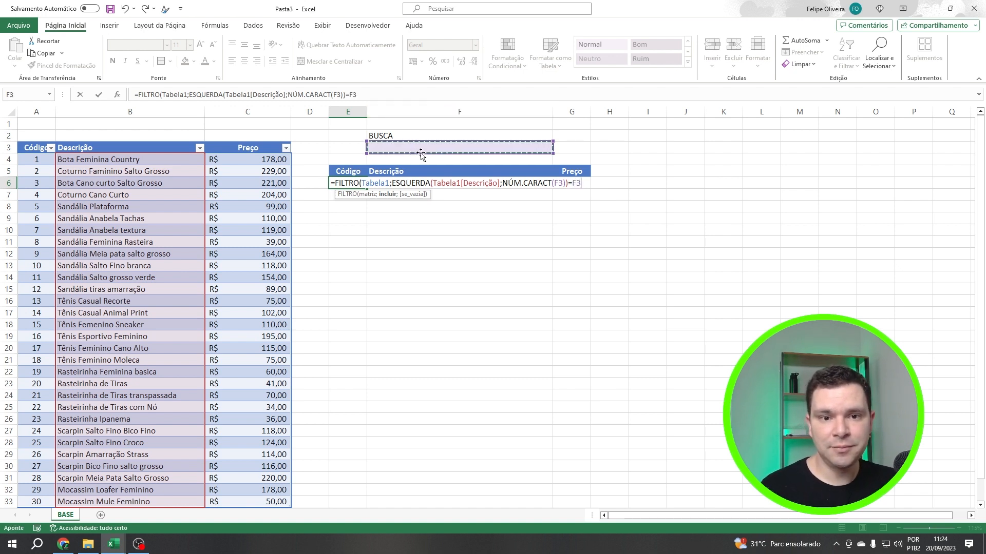
Step: Add "Não encontrado" as the FILTRO formula's value for empty results and commit the formula
{"action": "type", "text": ";"}
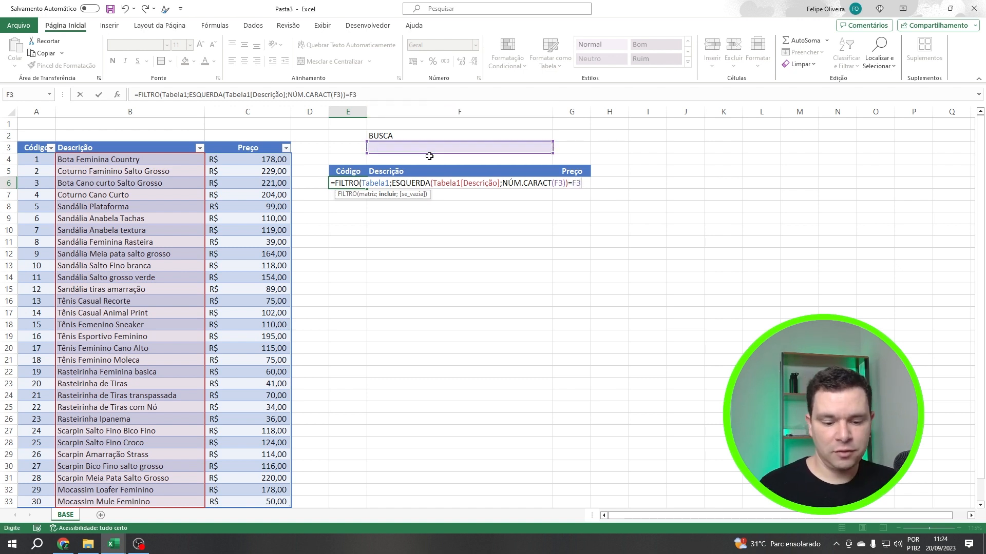
{"action": "type", "text": ";"}
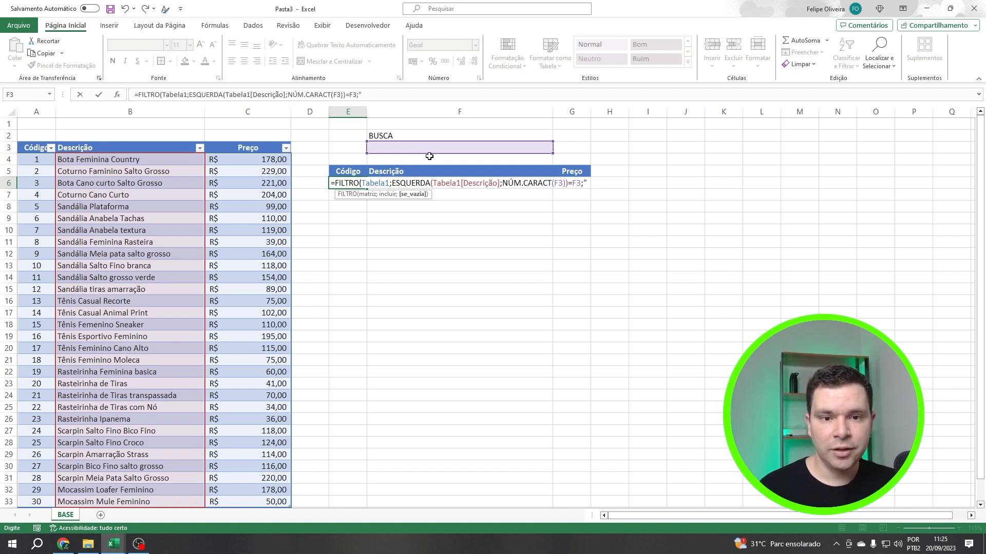
{"action": "type", "text": "Não en"}
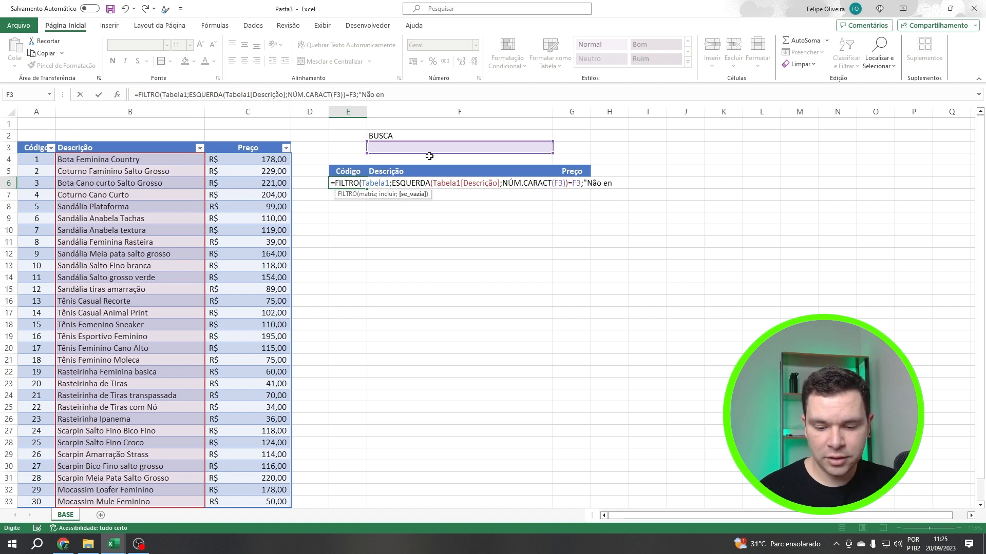
{"action": "type", "text": "contrado"}
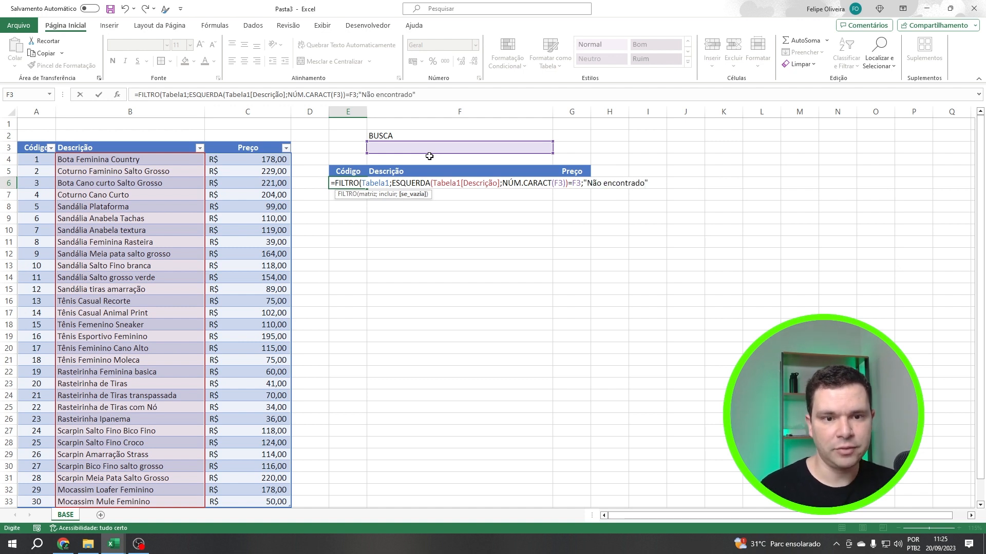
{"action": "type", "text": "\")"}
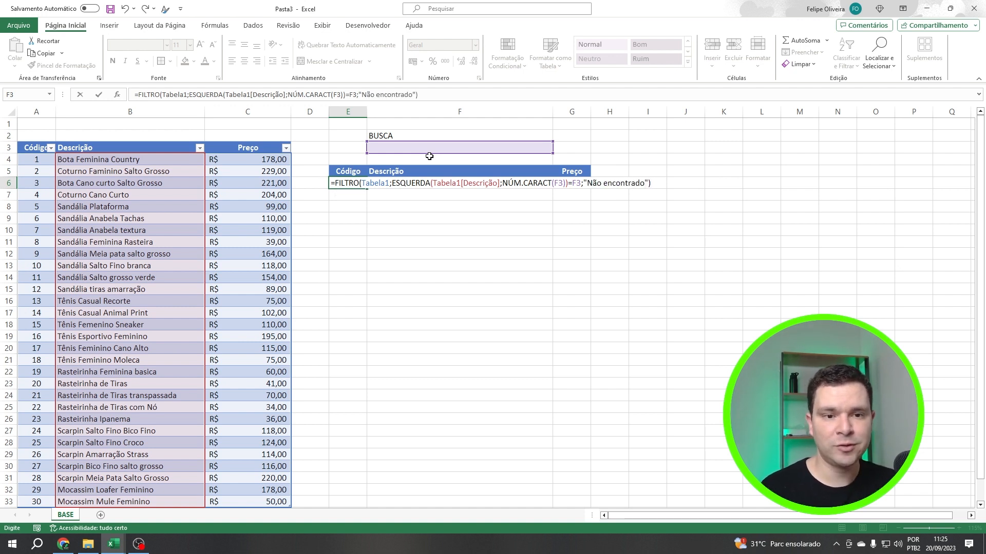
{"action": "key", "text": "Return"}
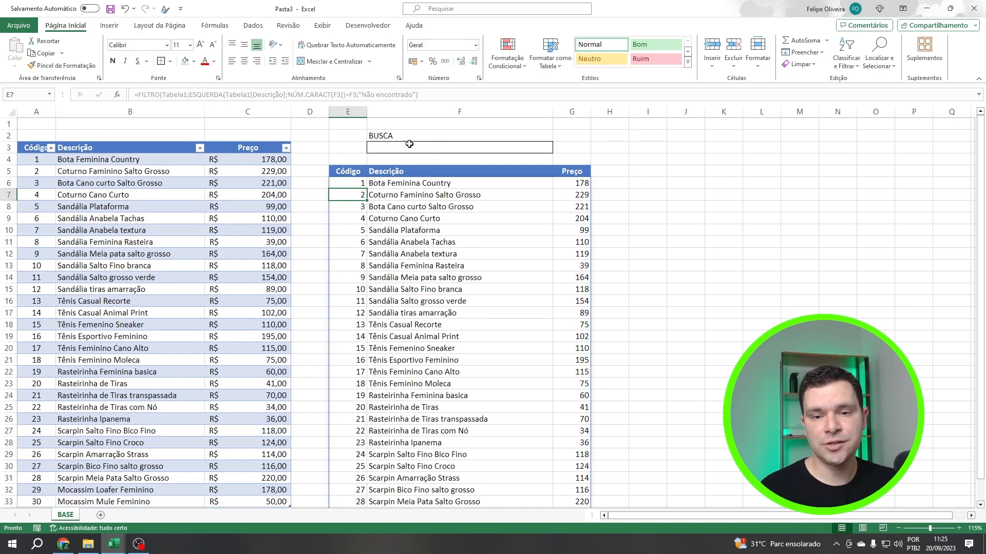
Step: Test the filter by entering "bota" in the BUSCA cell F3 and inspect the first result's description
{"action": "left_click", "coordinate": [433, 152]}
{"action": "scroll", "coordinate": [360, 192], "scroll_direction": "down", "scroll_amount": 3}
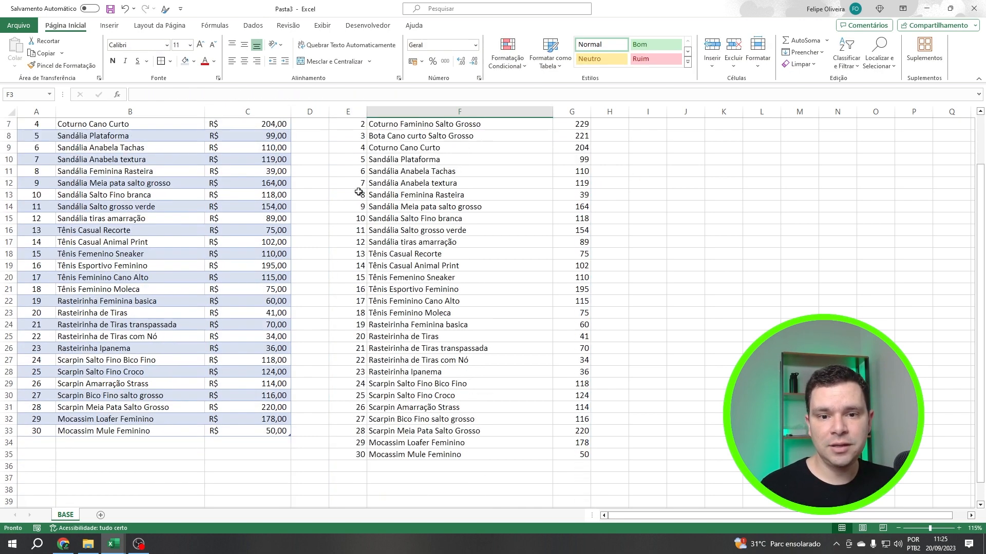
{"action": "scroll", "coordinate": [354, 293], "scroll_direction": "up", "scroll_amount": 3}
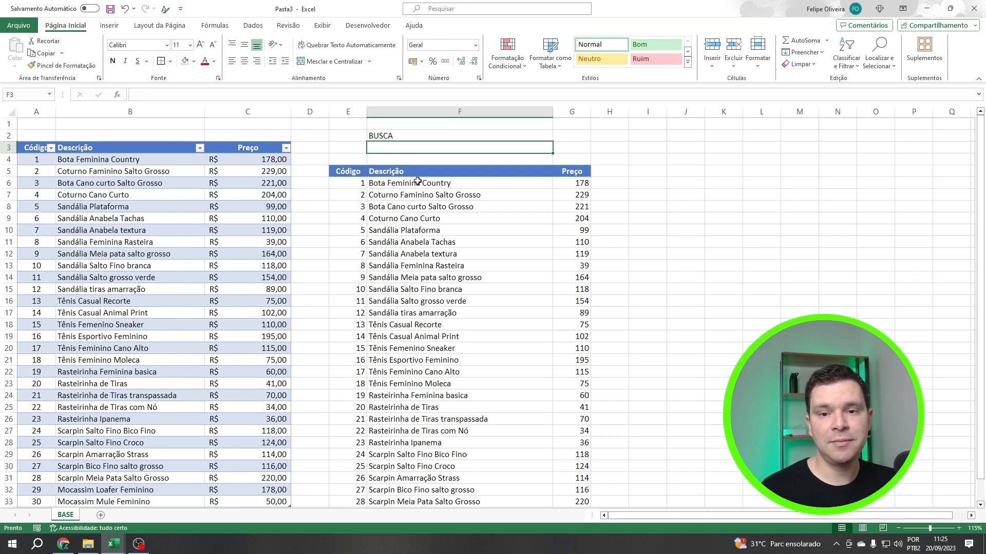
{"action": "type", "text": "bota"}
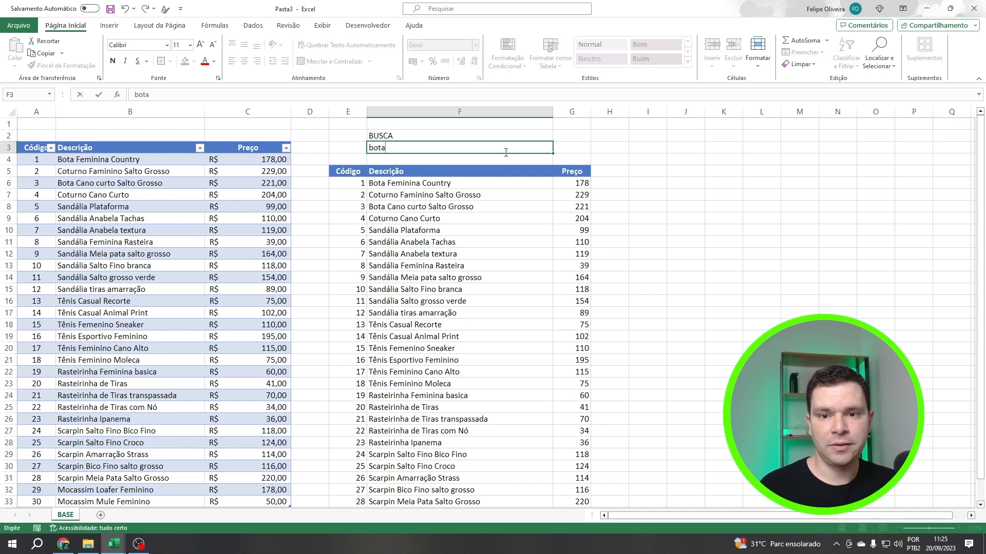
{"action": "key", "text": "Return"}
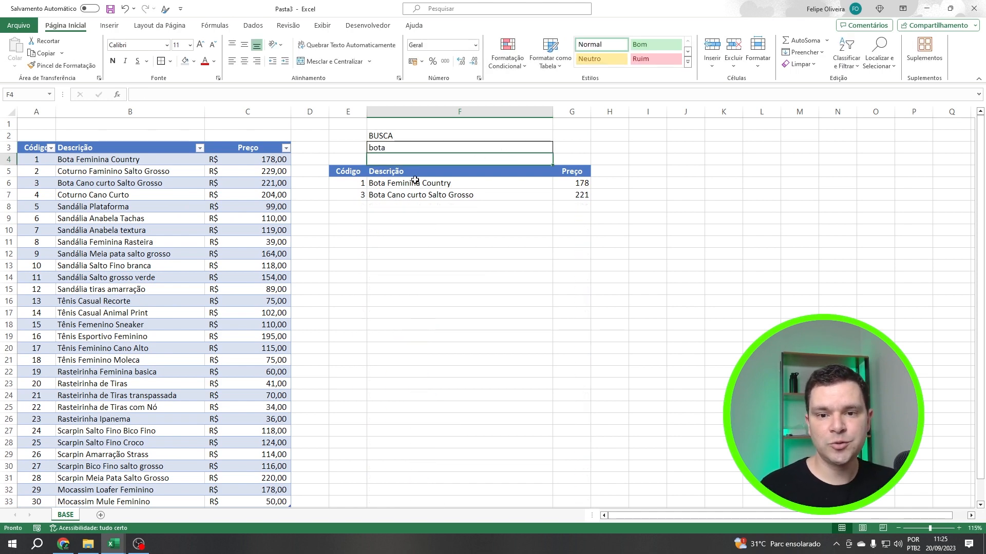
{"action": "left_click", "coordinate": [408, 184]}
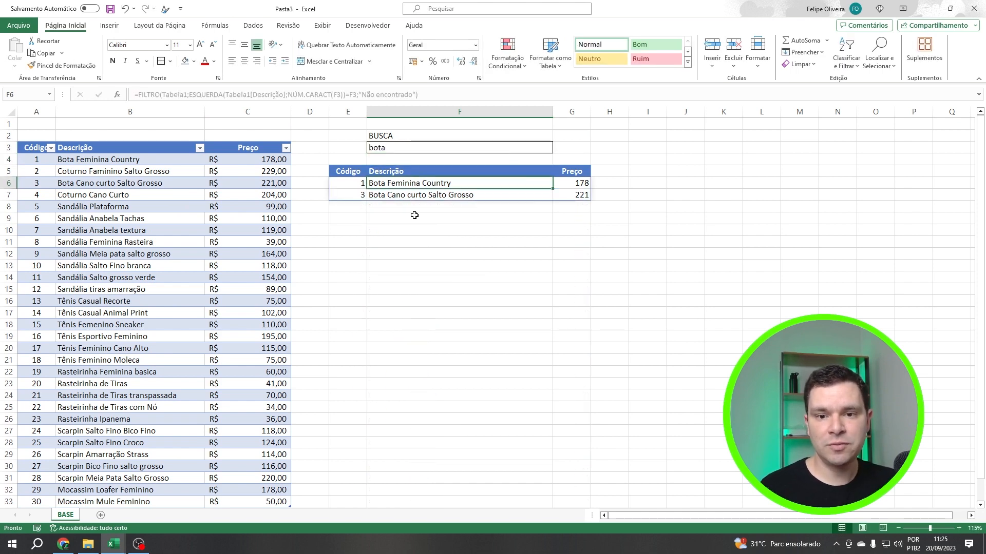
Step: Test the filter by entering "SANDÁLIA" and then the partial word "sand" in the BUSCA cell F3
{"action": "left_click", "coordinate": [393, 147]}
{"action": "type", "text": "SANDÁLIA"}
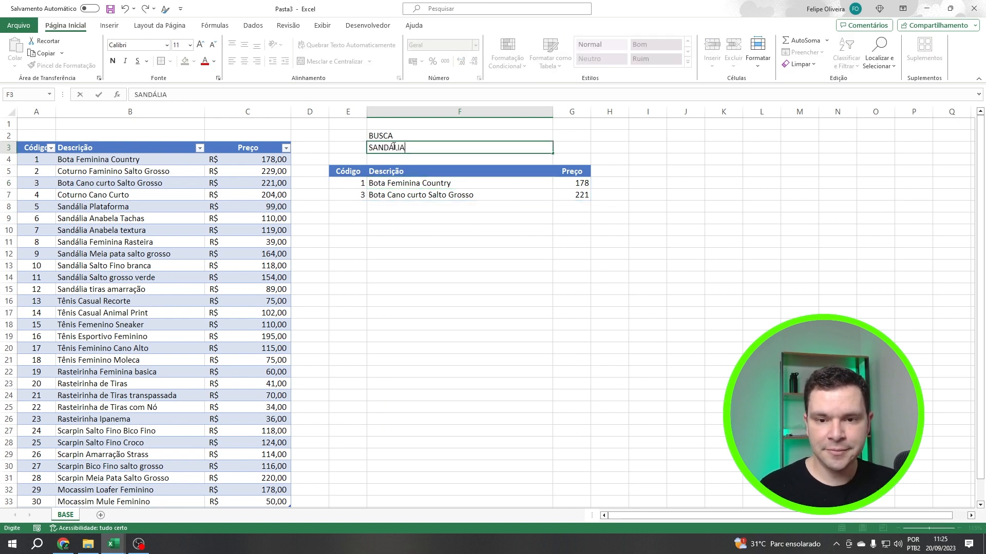
{"action": "key", "text": "Return"}
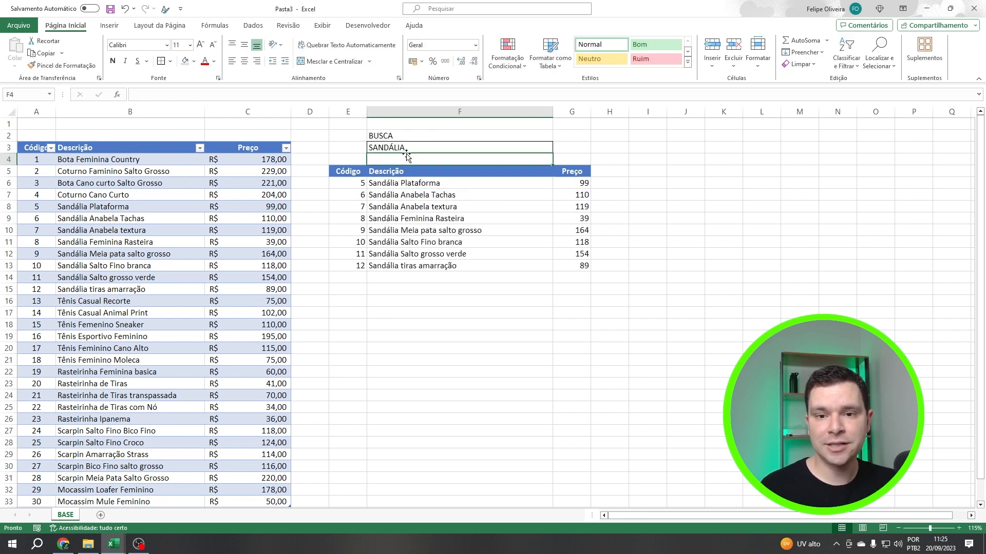
{"action": "left_click", "coordinate": [409, 139]}
{"action": "key", "text": "Down"}
{"action": "type", "text": "san"}
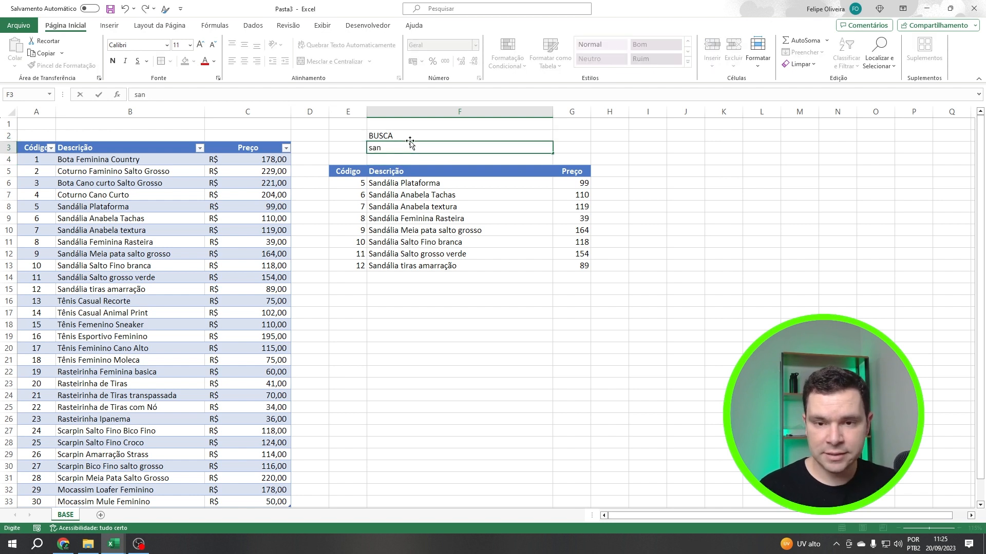
{"action": "key", "text": "Return"}
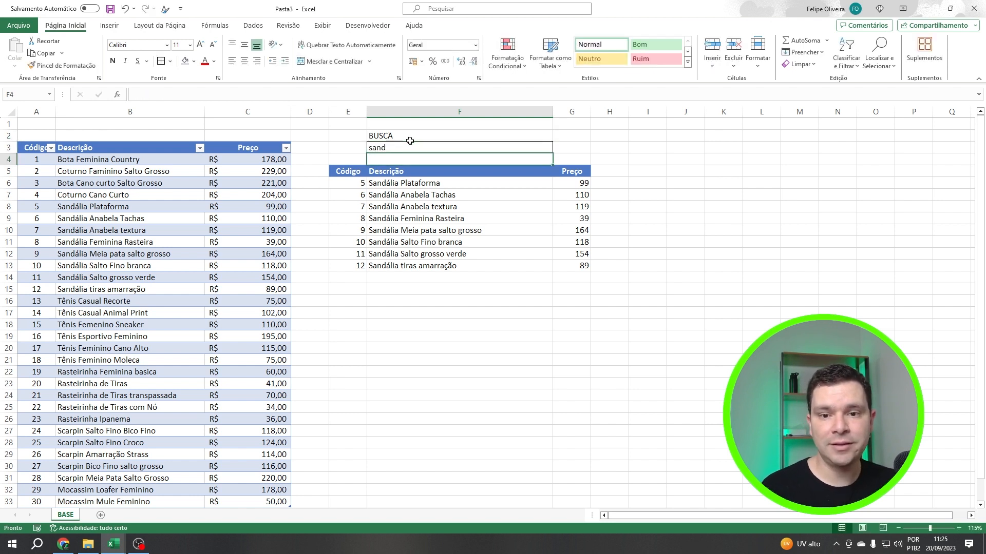
Step: Test partial searches in F3 with "ras" and "rast"
{"action": "left_click", "coordinate": [404, 145]}
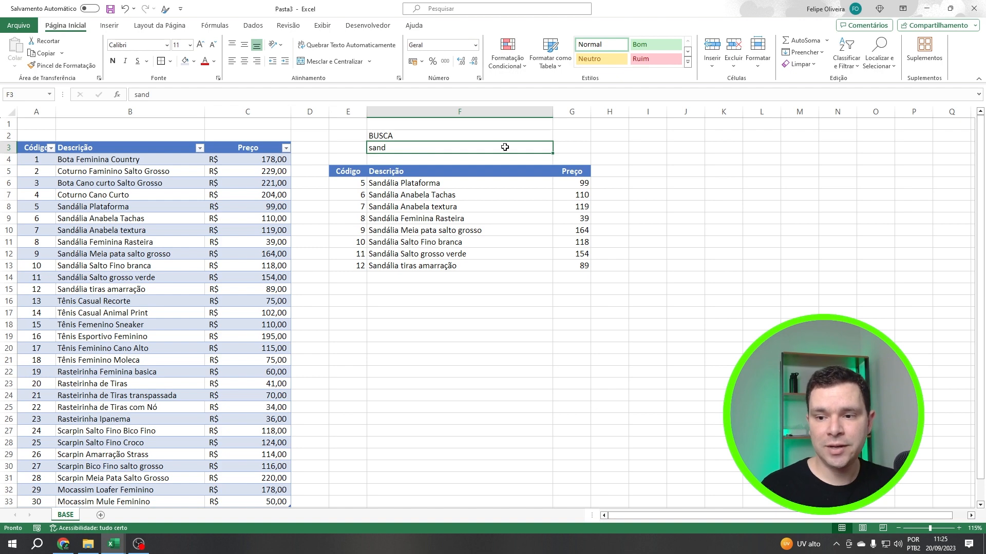
{"action": "type", "text": "ras"}
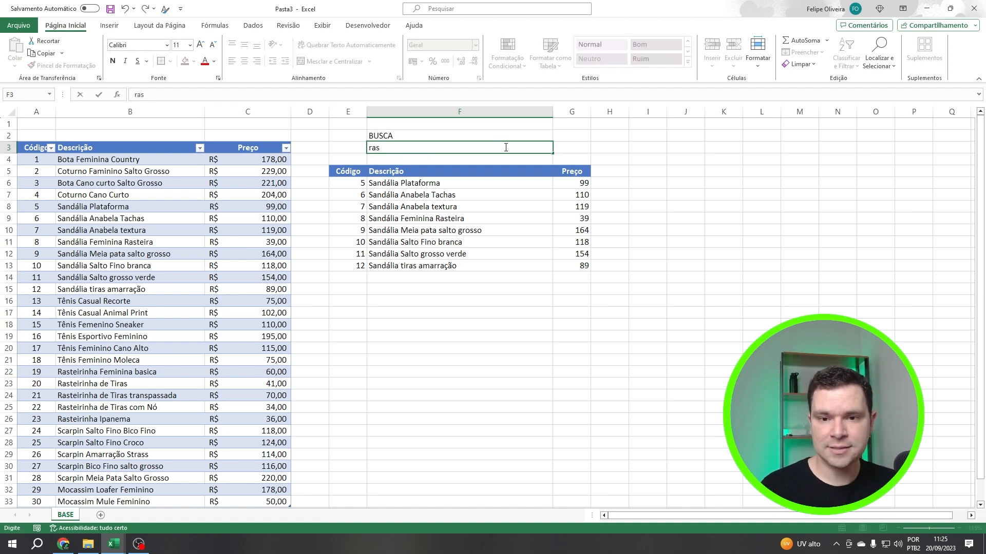
{"action": "key", "text": "Return"}
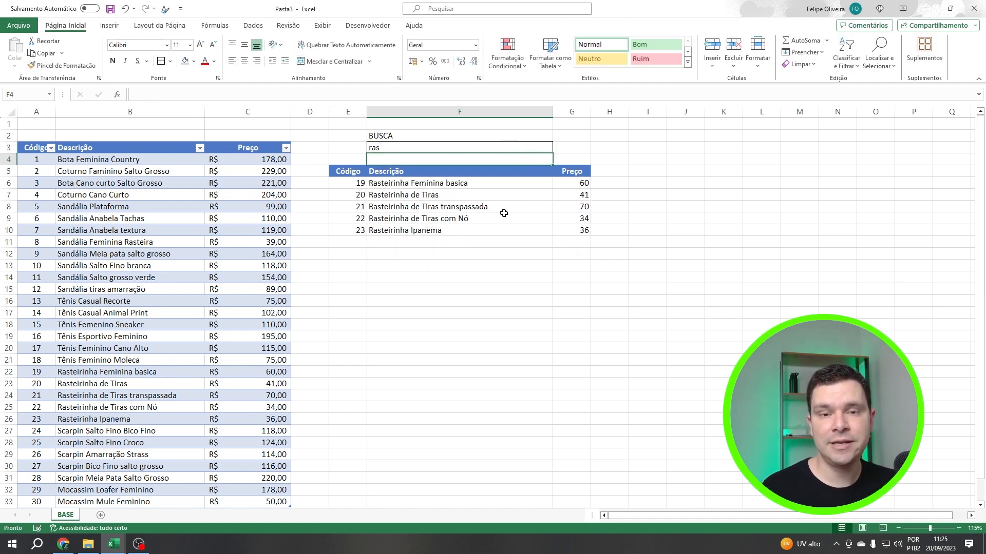
{"action": "left_click", "coordinate": [532, 148]}
{"action": "type", "text": "r"}
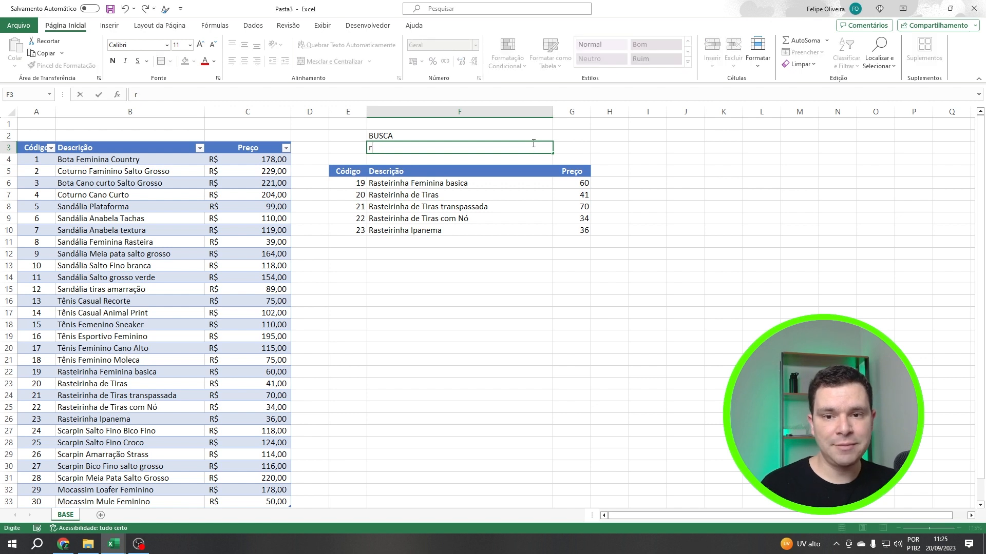
{"action": "type", "text": "ast"}
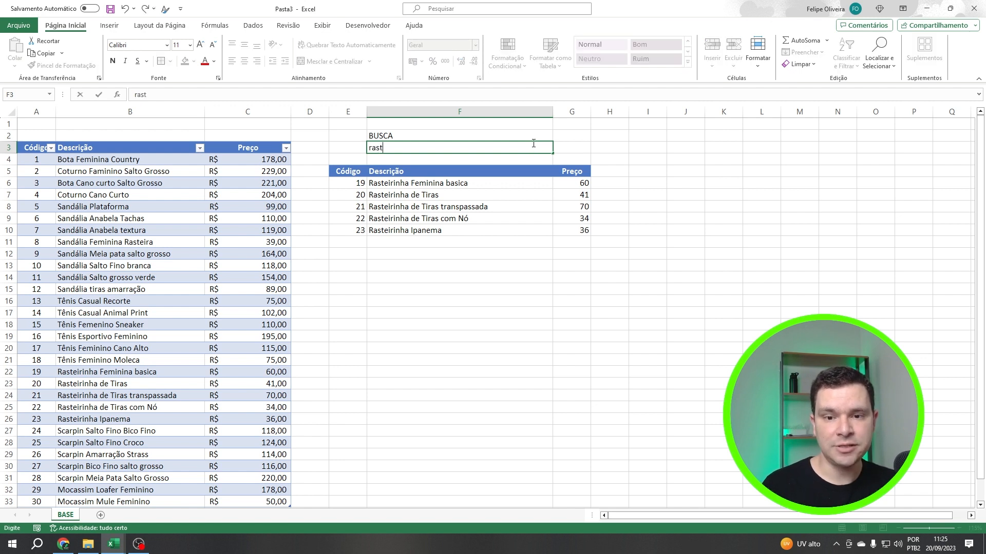
{"action": "key", "text": "Return"}
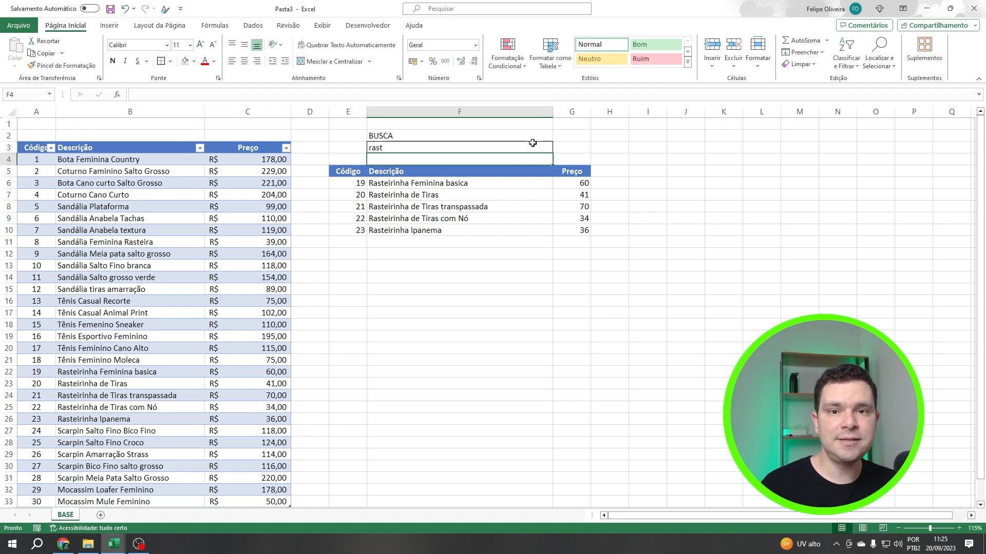
Step: Search for "tênis" in F3 and inspect the range of rows returned by the filter
{"action": "left_click", "coordinate": [532, 145]}
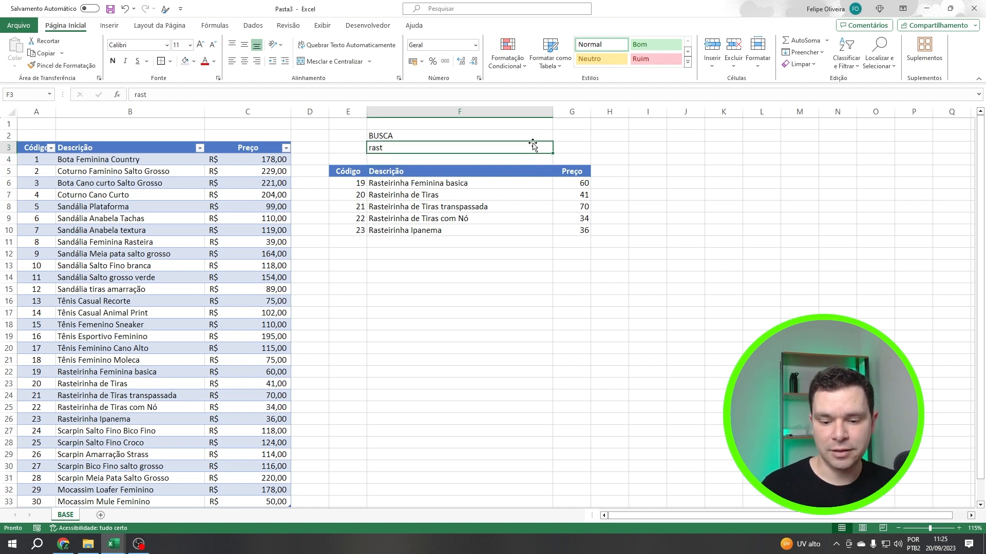
{"action": "type", "text": "tênis"}
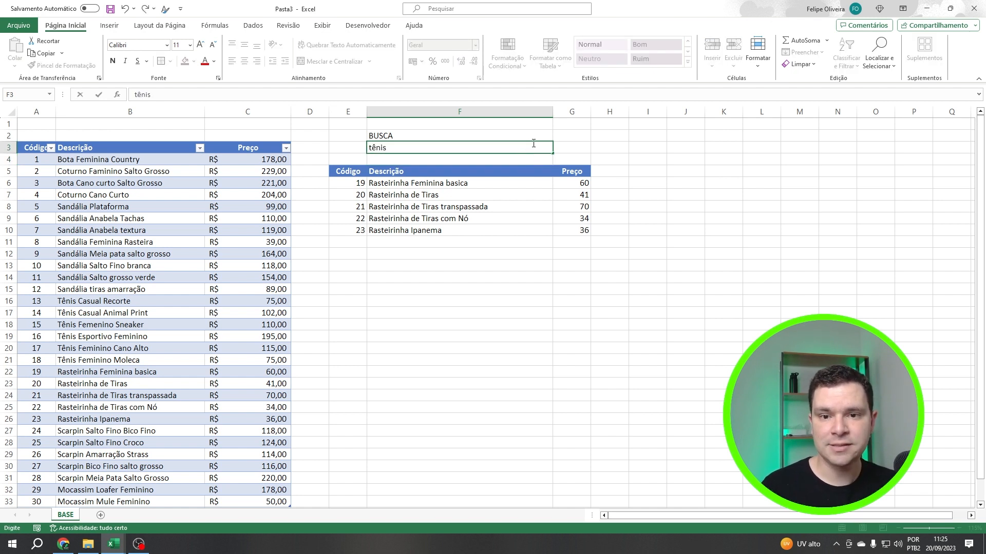
{"action": "key", "text": "Return"}
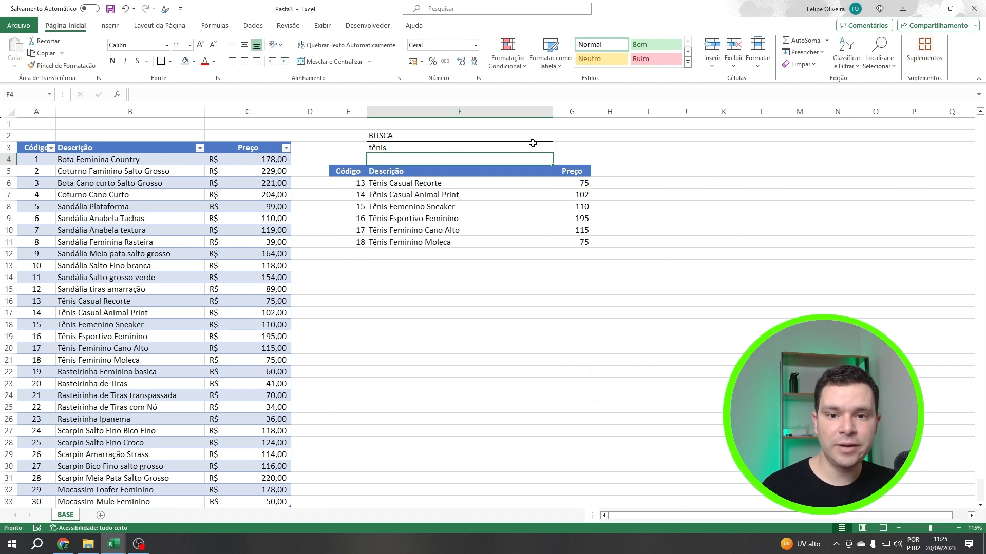
{"action": "left_click_drag", "start_coordinate": [346, 183], "coordinate": [584, 244]}
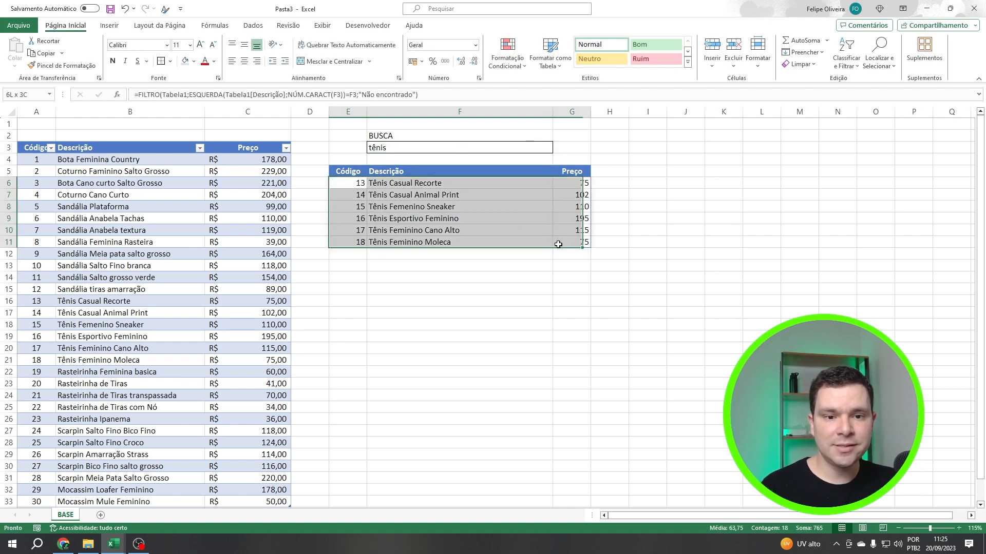
{"action": "left_click", "coordinate": [574, 280]}
{"action": "left_click", "coordinate": [417, 146]}
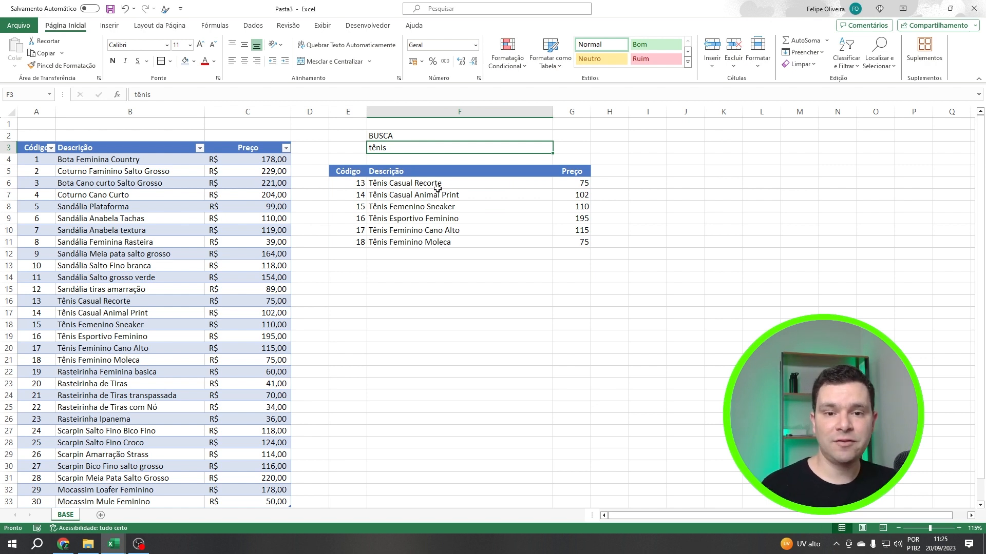
Step: Insert an ActiveX text box on the sheet beside the BUSCA cell, spanning roughly columns H to L
{"action": "left_click", "coordinate": [609, 153]}
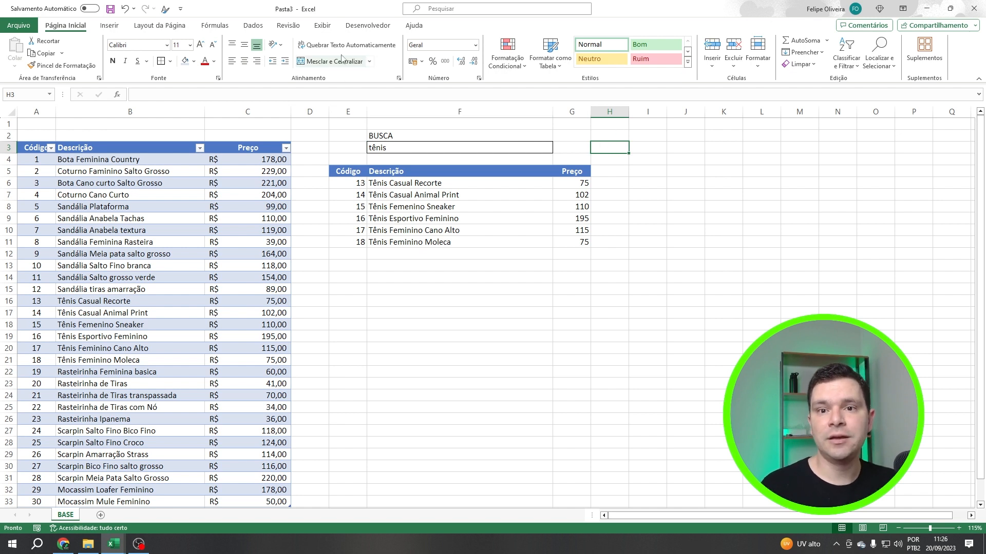
{"action": "left_click", "coordinate": [368, 27]}
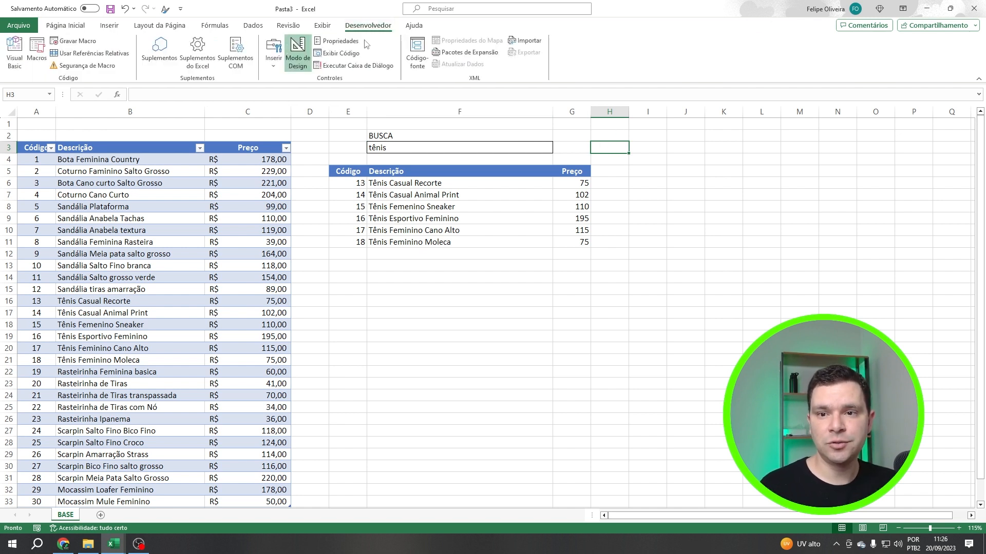
{"action": "left_click", "coordinate": [274, 61]}
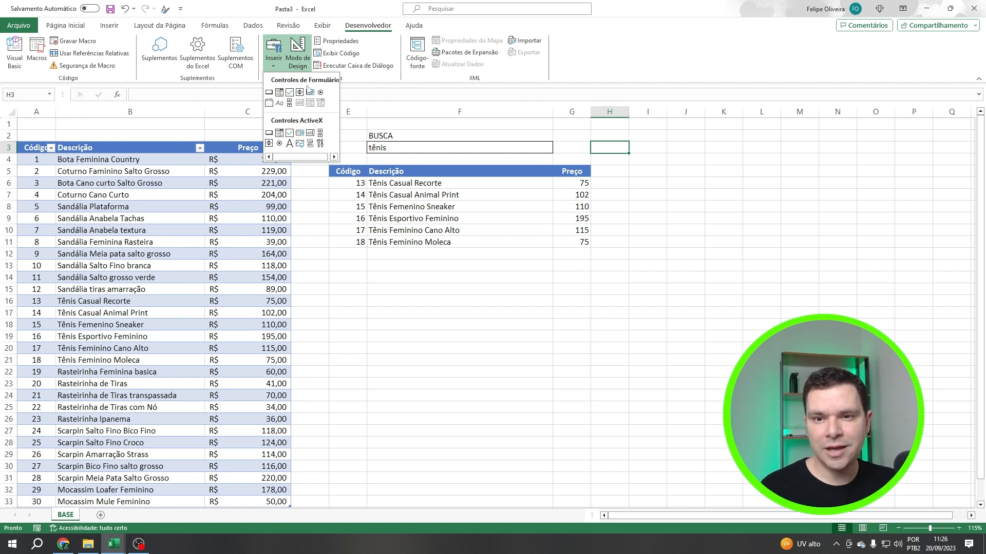
{"action": "left_click", "coordinate": [310, 134]}
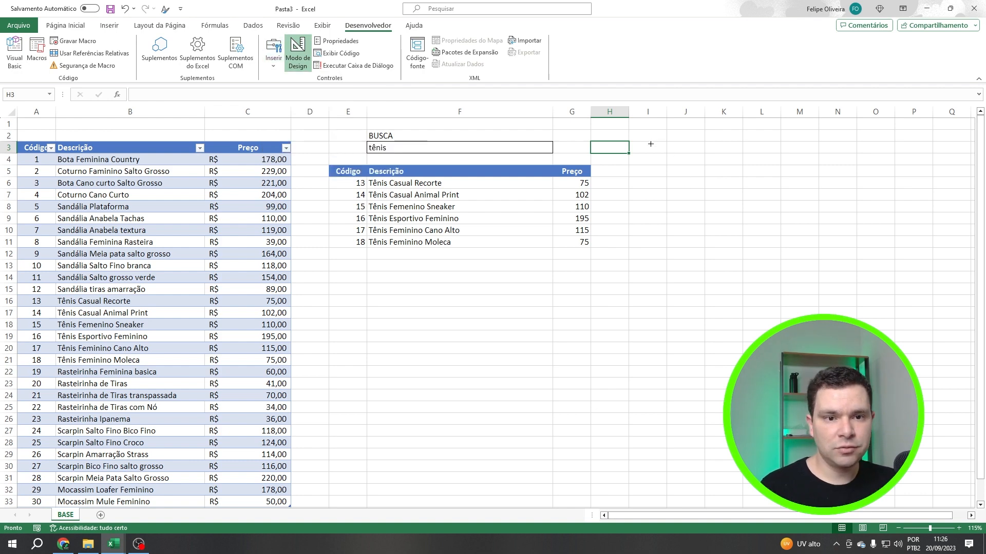
{"action": "left_click_drag", "start_coordinate": [649, 144], "coordinate": [820, 164]}
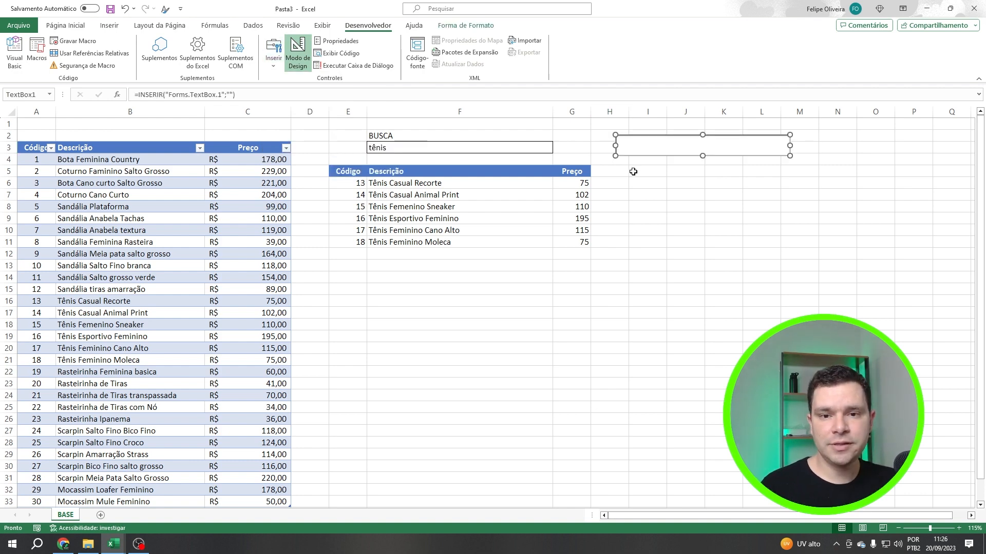
Step: Set the text box's LinkedCell property to F3 and return to the worksheet
{"action": "double_click", "coordinate": [631, 148]}
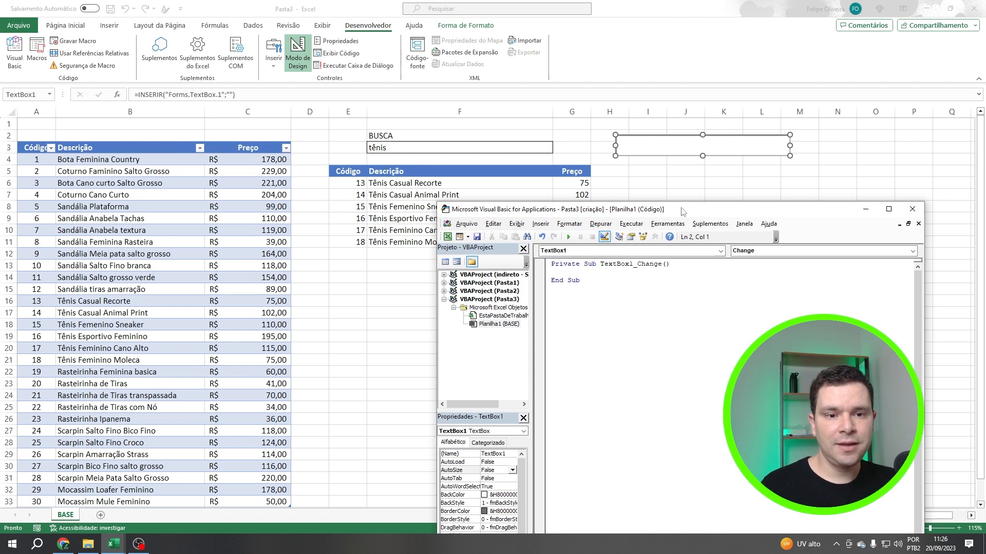
{"action": "left_click_drag", "start_coordinate": [682, 211], "coordinate": [640, 175]}
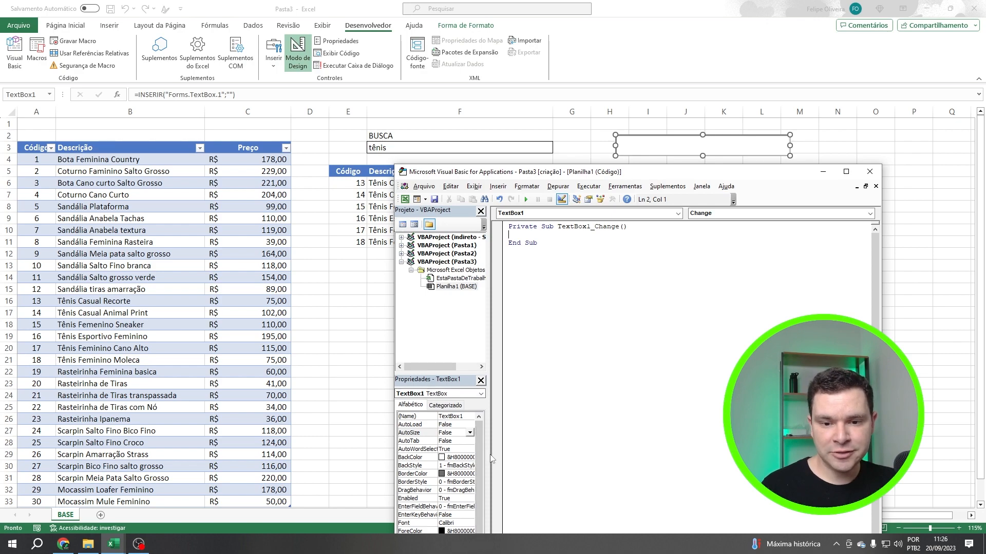
{"action": "left_click_drag", "start_coordinate": [631, 177], "coordinate": [635, 75]}
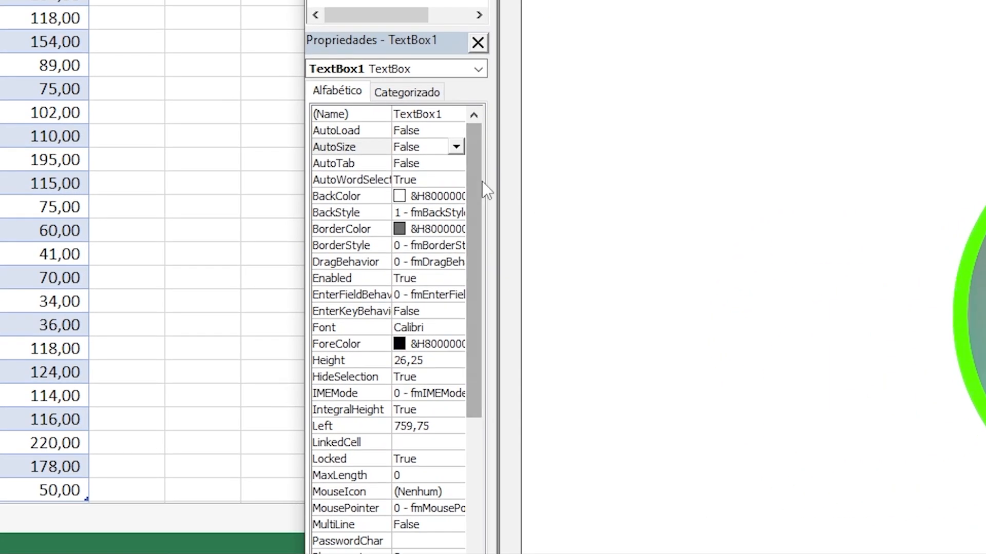
{"action": "left_click_drag", "start_coordinate": [489, 351], "coordinate": [487, 358]}
{"action": "mouse_move", "coordinate": [482, 201]}
{"action": "left_mouse_down"}
{"action": "mouse_move", "coordinate": [489, 322]}
{"action": "mouse_move", "coordinate": [485, 271]}
{"action": "left_mouse_up"}
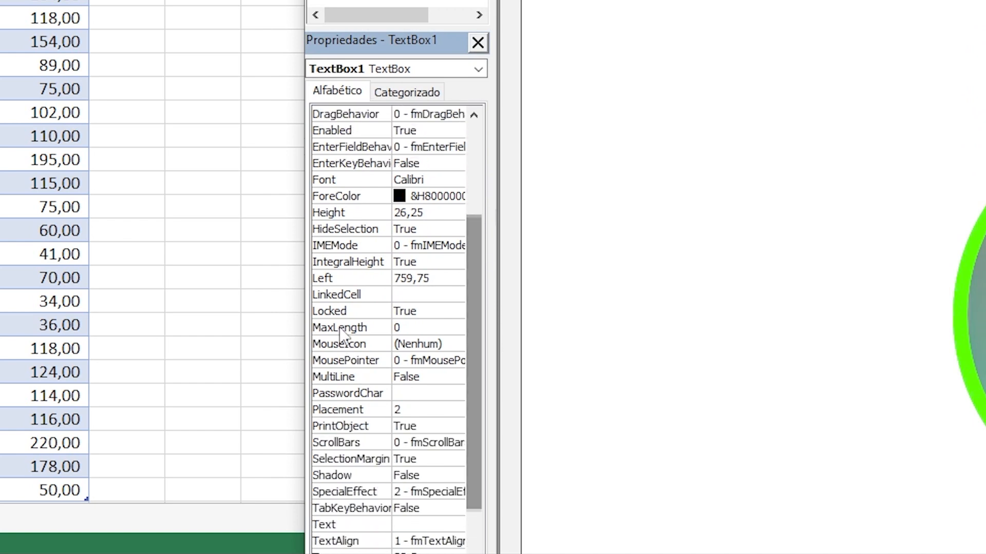
{"action": "left_click", "coordinate": [400, 297]}
{"action": "left_click", "coordinate": [417, 296]}
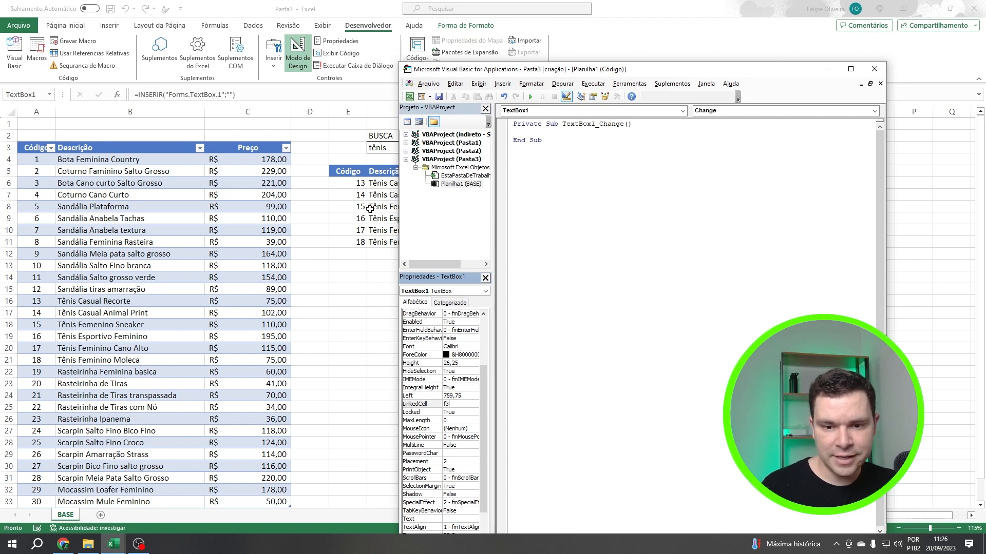
{"action": "left_click", "coordinate": [370, 349]}
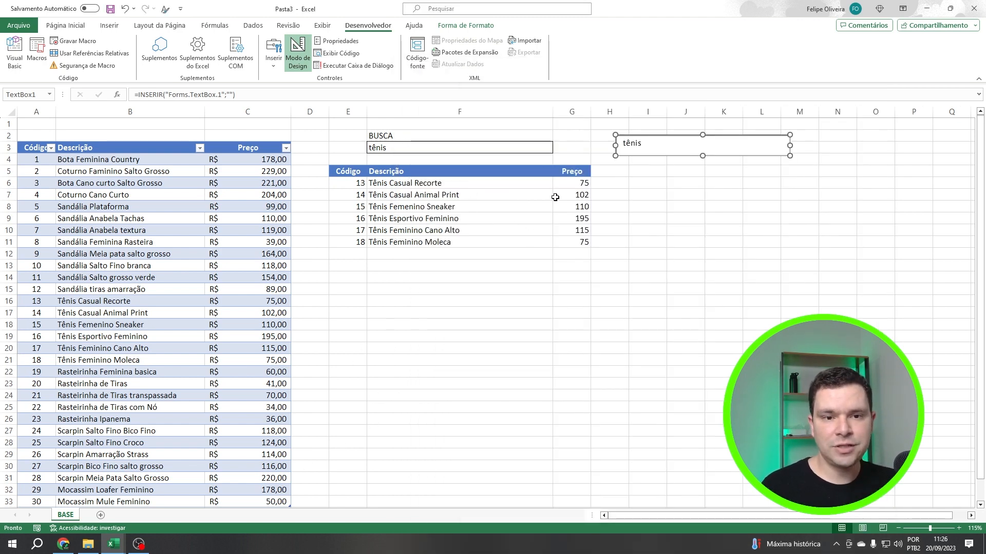
Step: Try moving the text box to rows 4–5 in Design Mode, and exit that mode to edit its text
{"action": "left_click", "coordinate": [638, 181]}
{"action": "left_click", "coordinate": [653, 145]}
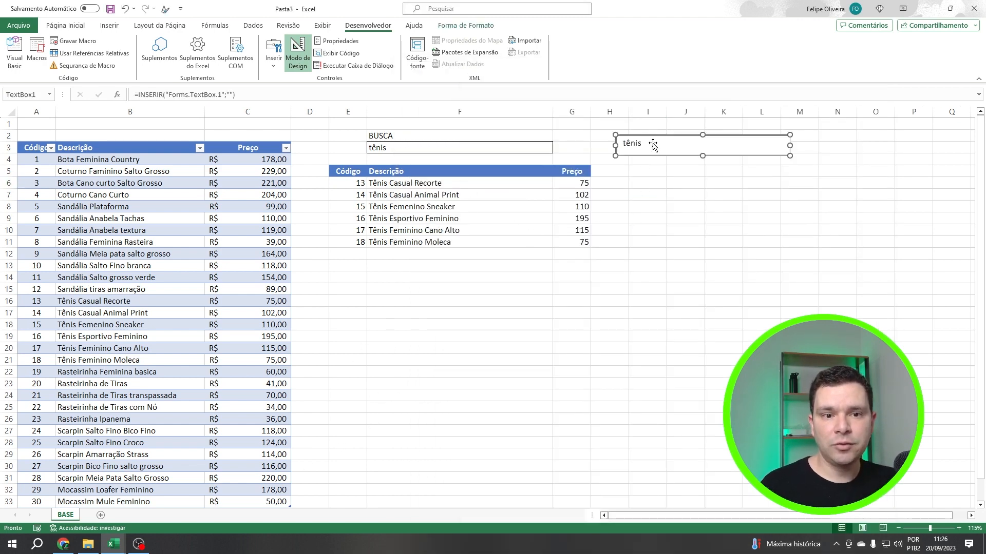
{"action": "left_click_drag", "start_coordinate": [653, 145], "coordinate": [643, 153]}
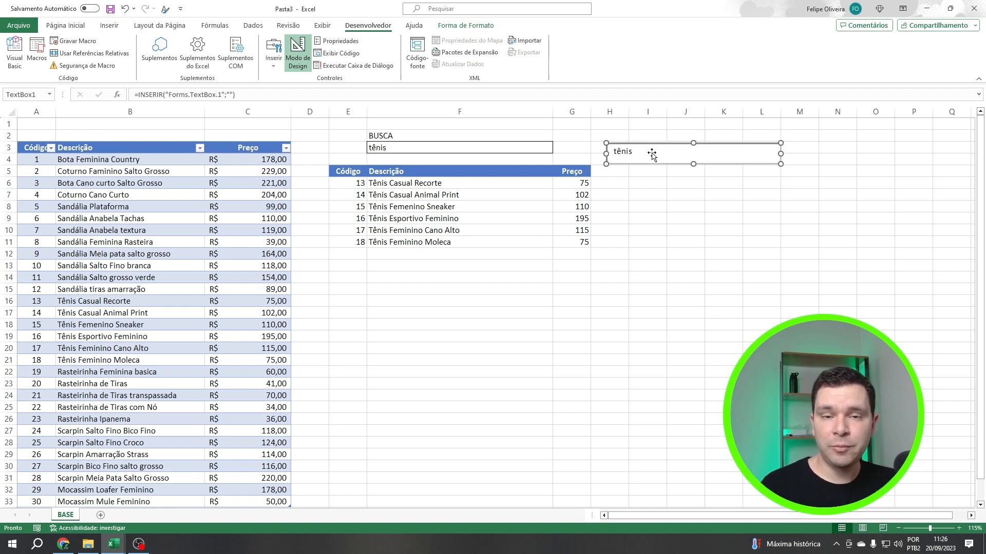
{"action": "left_click", "coordinate": [274, 51]}
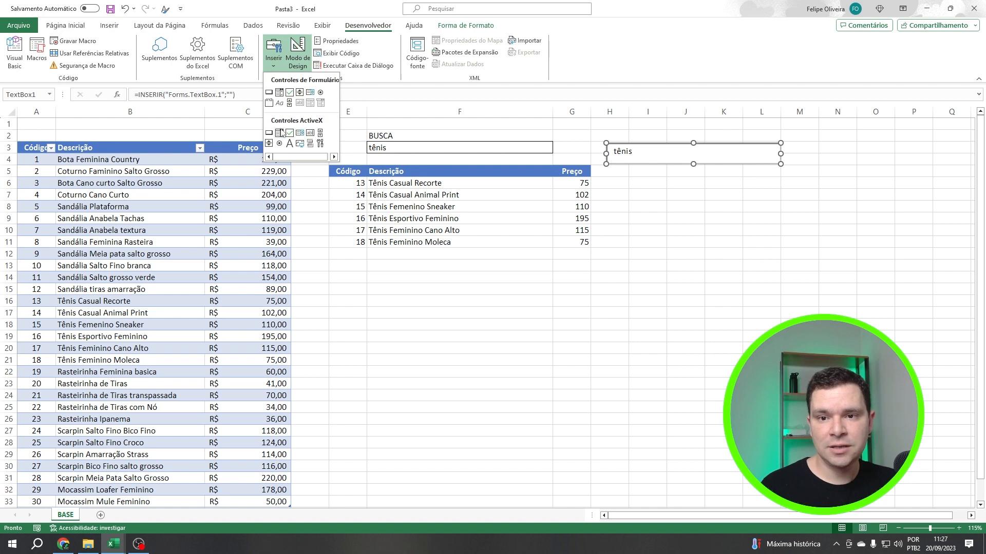
{"action": "left_click", "coordinate": [298, 61]}
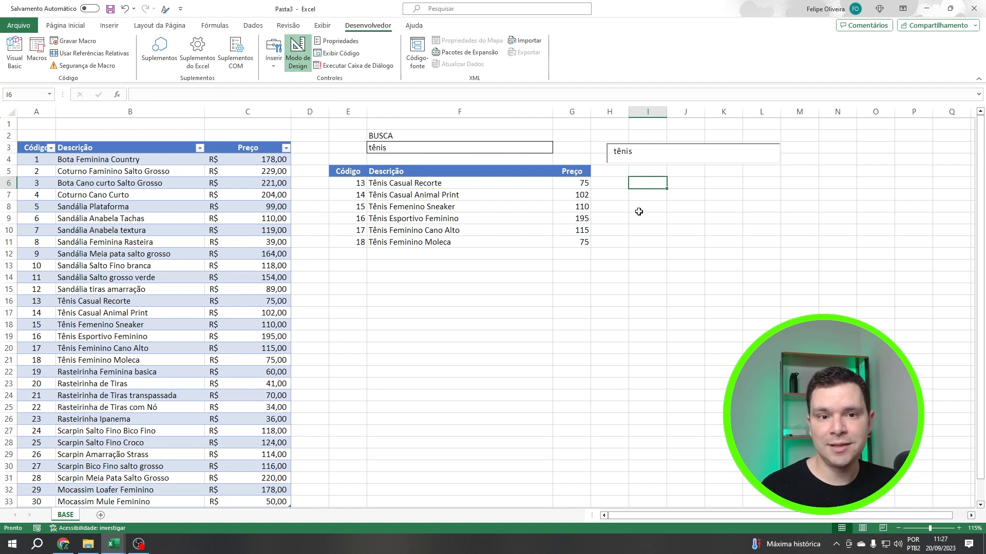
{"action": "left_click", "coordinate": [642, 154]}
{"action": "left_click_drag", "start_coordinate": [642, 154], "coordinate": [651, 167]}
{"action": "left_click", "coordinate": [298, 56]}
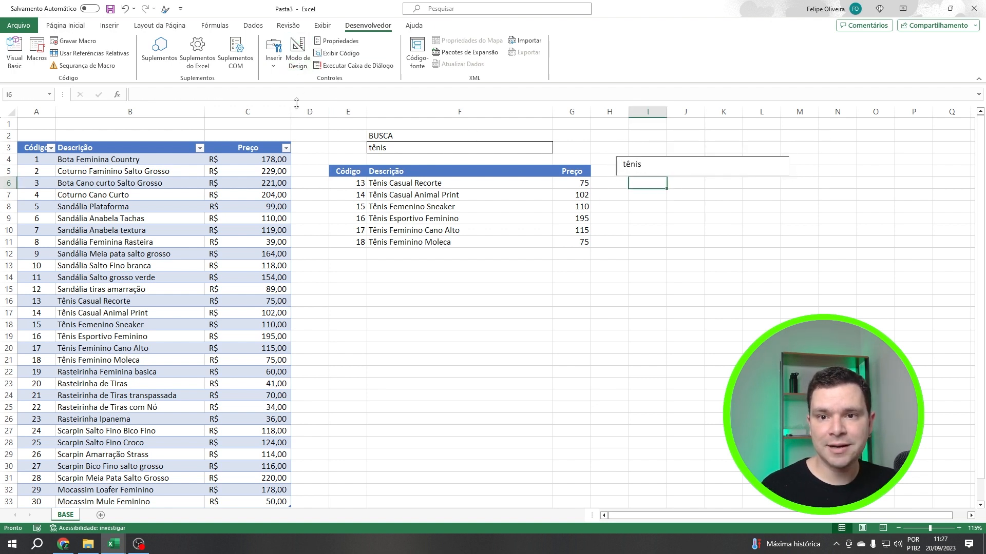
{"action": "left_click", "coordinate": [695, 166]}
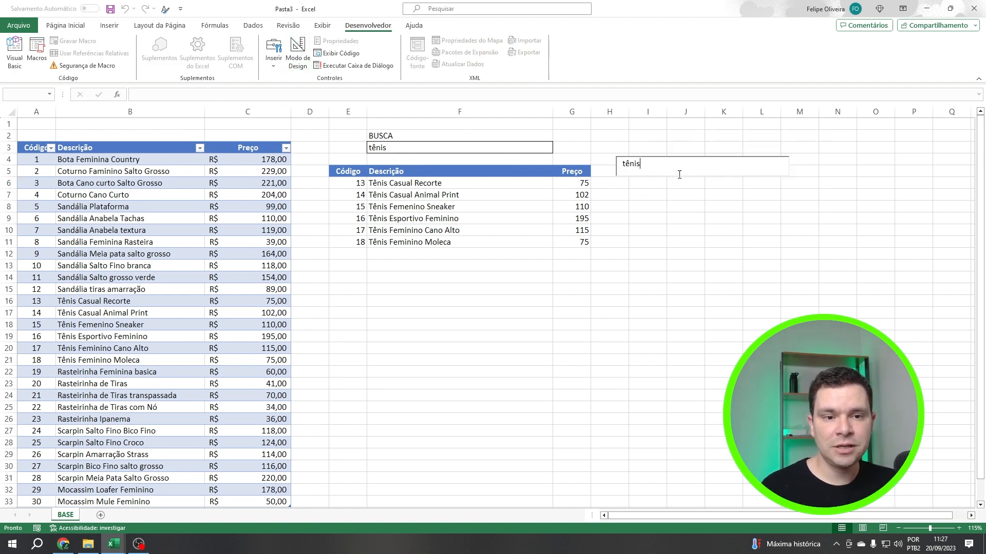
Step: Reposition the text box in Design Mode beside the BUSCA cell, across rows 2 and 3, and turn Design Mode off
{"action": "left_click", "coordinate": [298, 57]}
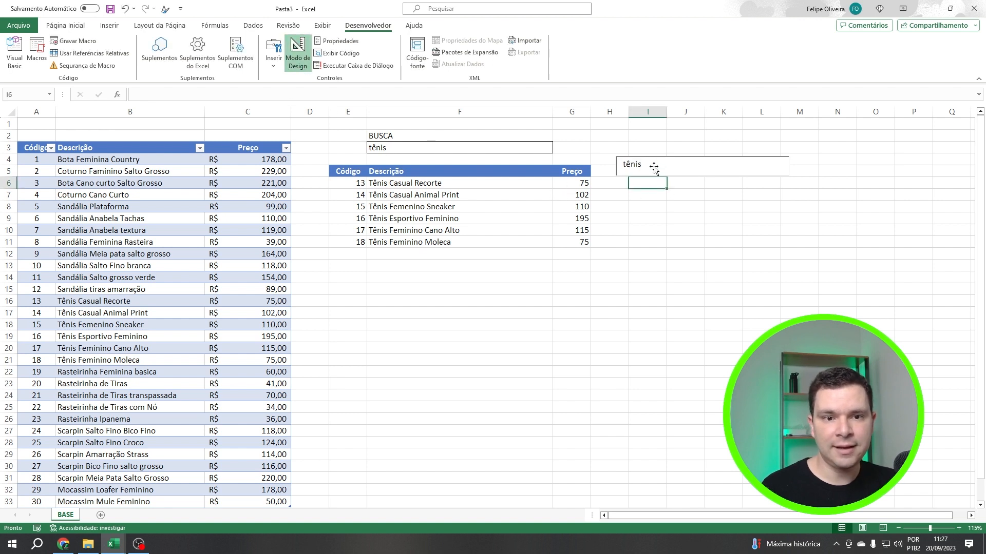
{"action": "left_click_drag", "start_coordinate": [653, 166], "coordinate": [620, 141]}
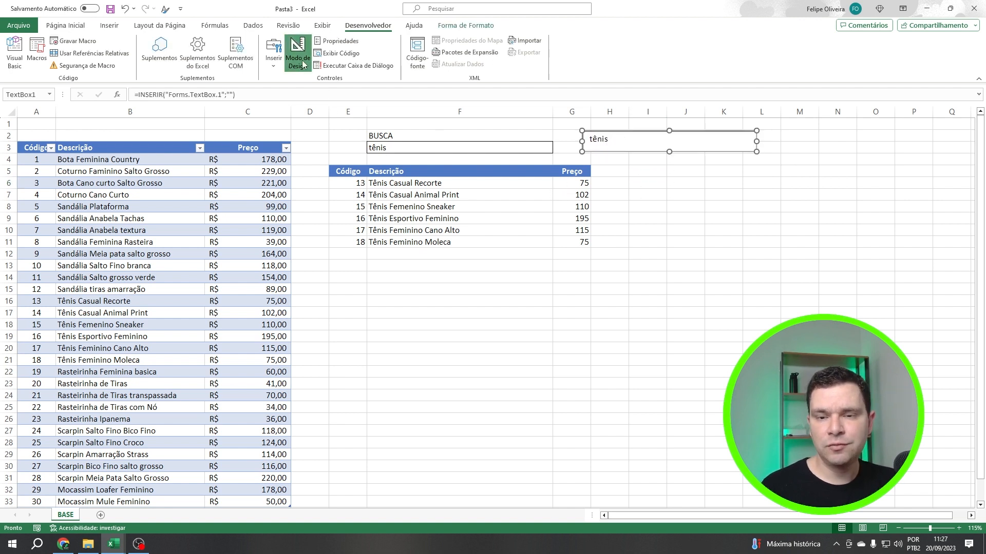
{"action": "left_click", "coordinate": [303, 67]}
{"action": "left_click", "coordinate": [648, 184]}
{"action": "left_click", "coordinate": [725, 196]}
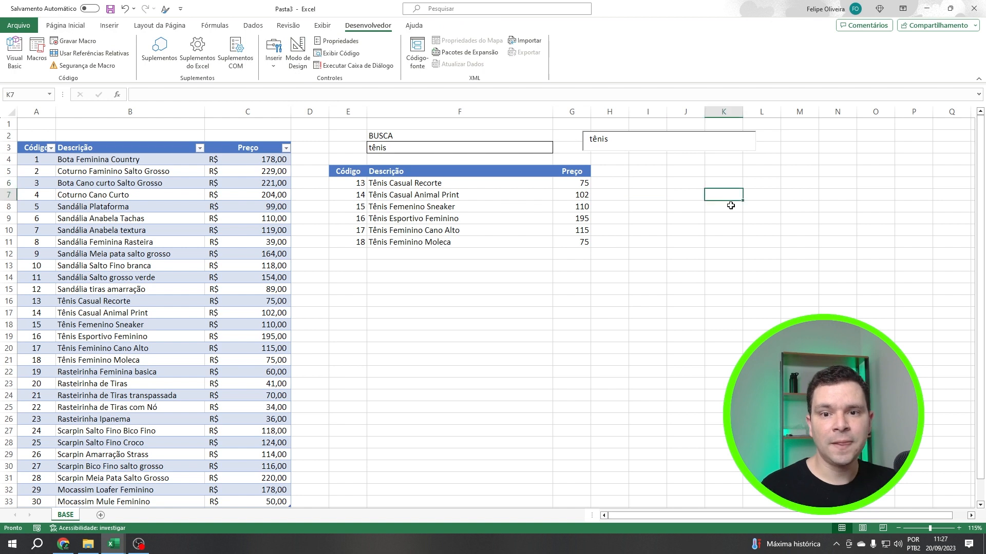
Step: Test the live search from the text box by clearing it and entering "s", "sa" and "t"
{"action": "left_click", "coordinate": [656, 141]}
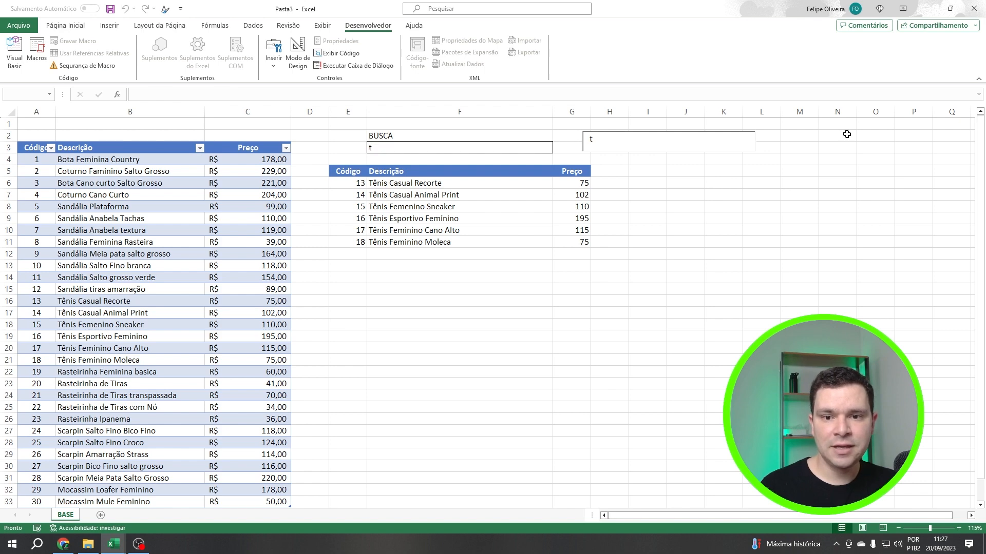
{"action": "key", "text": "BackSpace"}
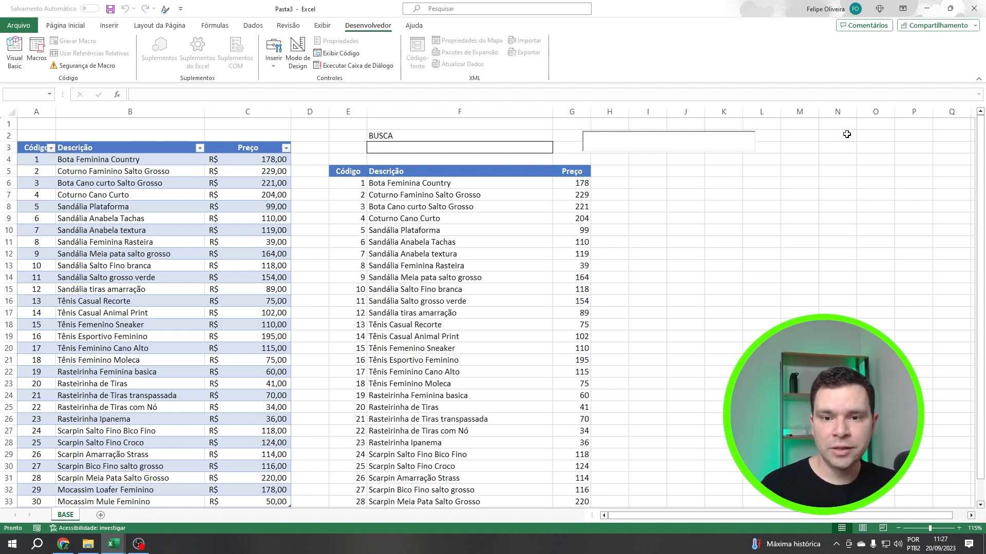
{"action": "type", "text": "s"}
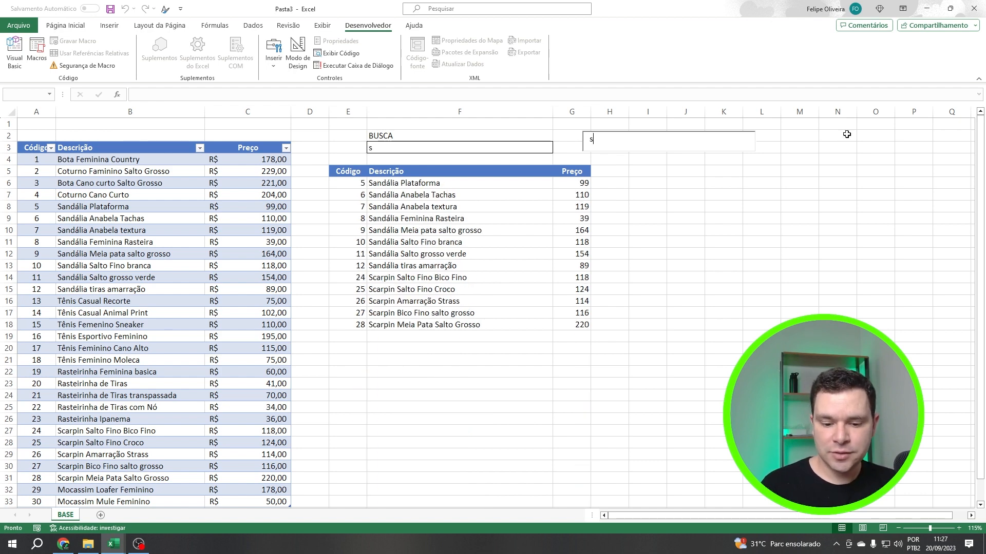
{"action": "type", "text": "a"}
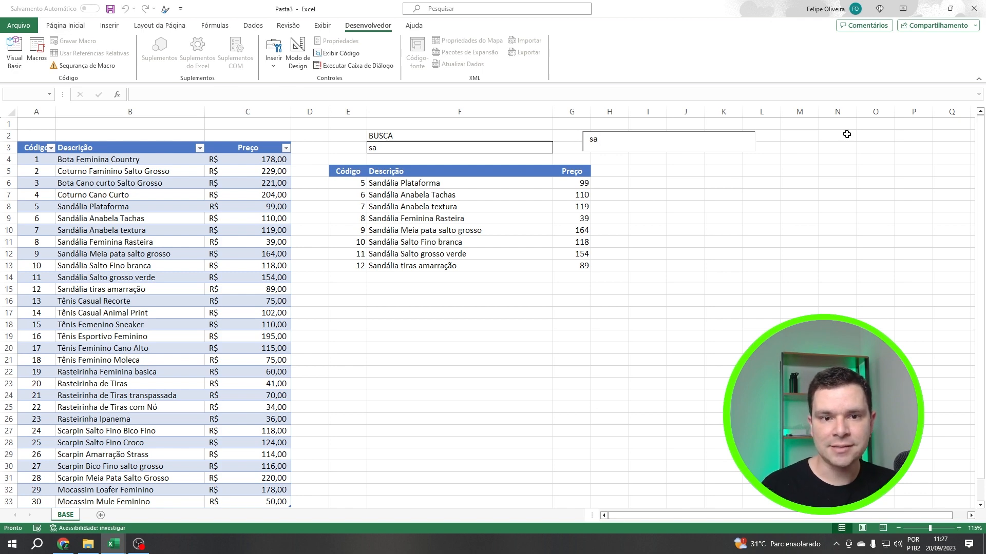
{"action": "key", "text": "BackSpace"}
{"action": "key", "text": "BackSpace"}
{"action": "type", "text": "t"}
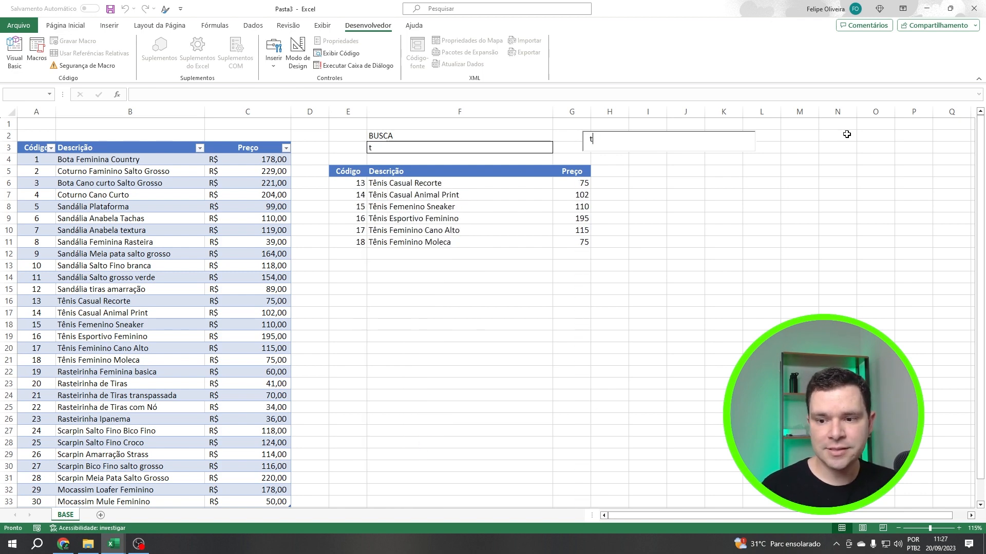